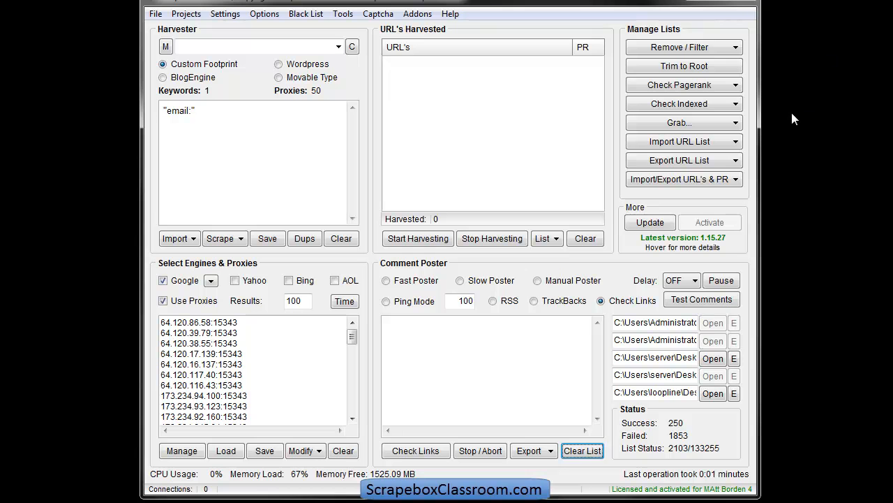
Step: Review the maximum connections, including the one for sending trackbacks, and the Randomize Comment Poster Blogs List setting
click(223, 16)
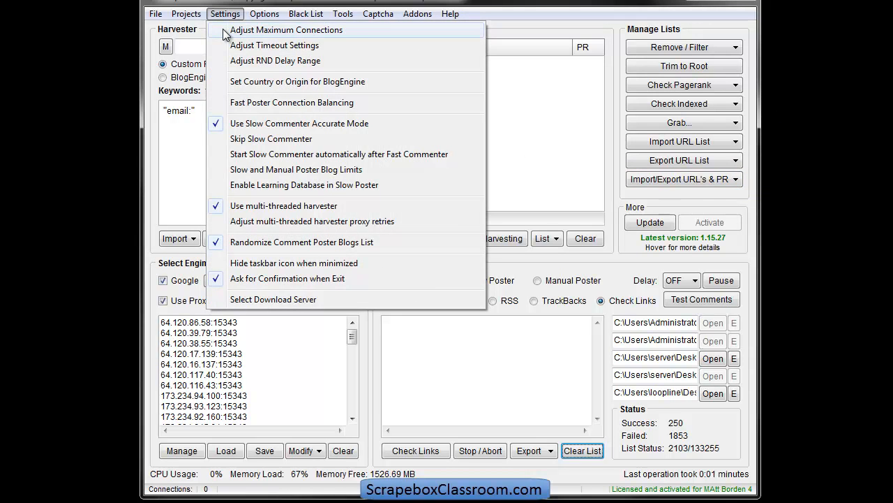
click(225, 31)
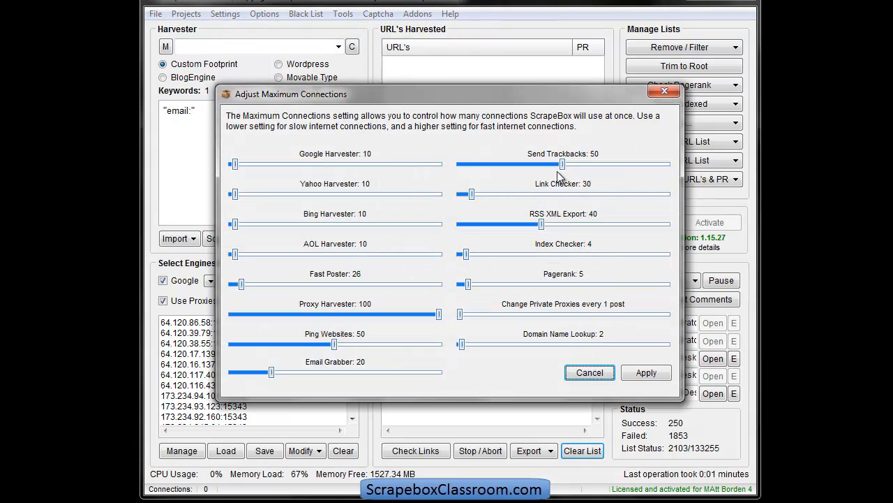
click(636, 382)
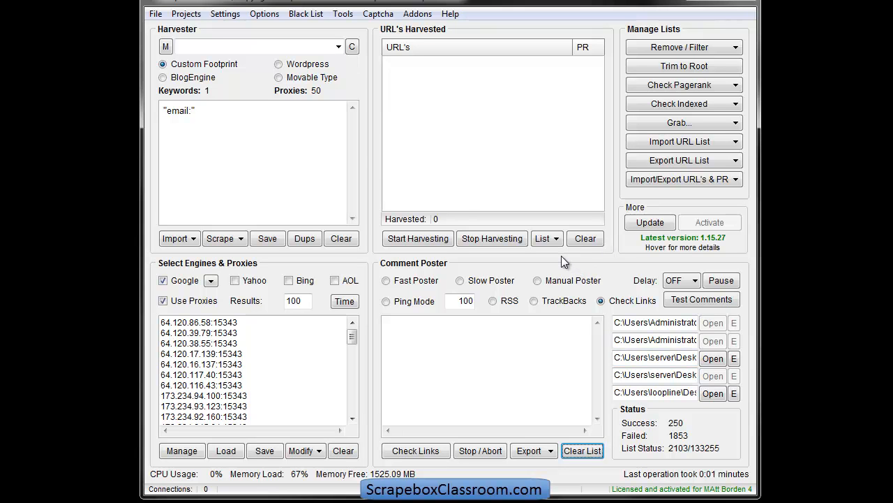
click(224, 14)
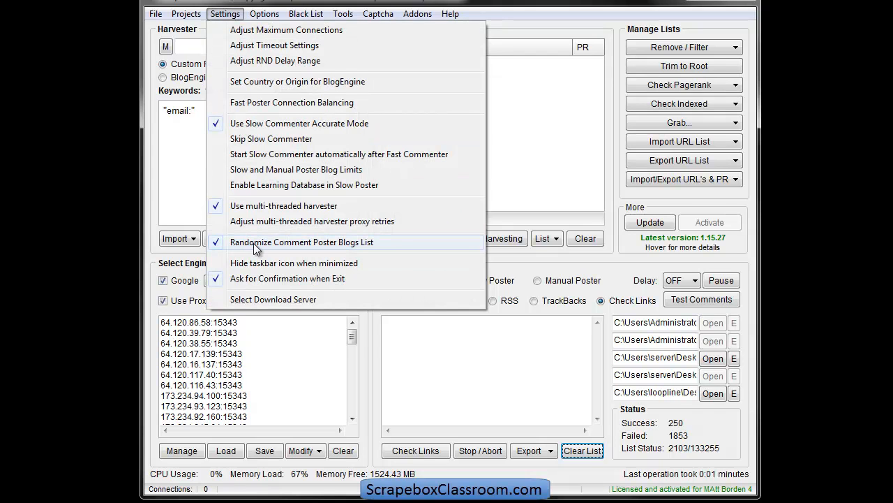
click(638, 37)
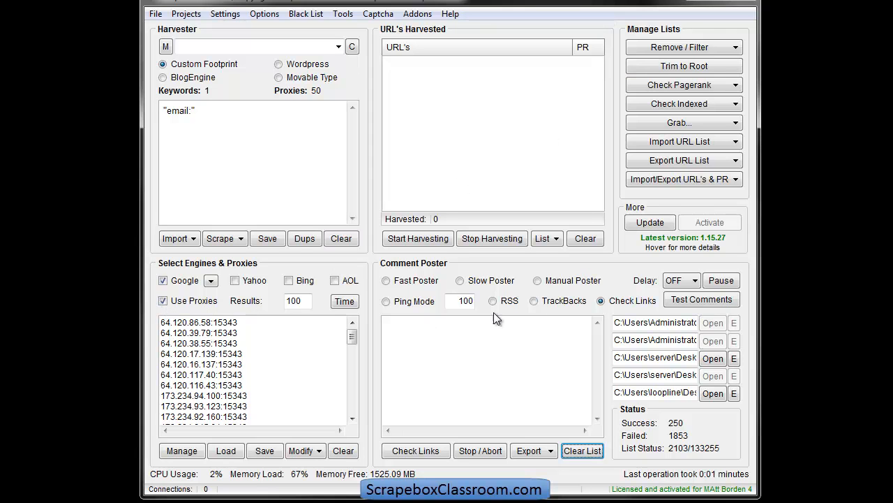
Step: Set the comment poster to TrackBacks mode and check its file selectors for source websites, excerpts and blog lists
click(549, 305)
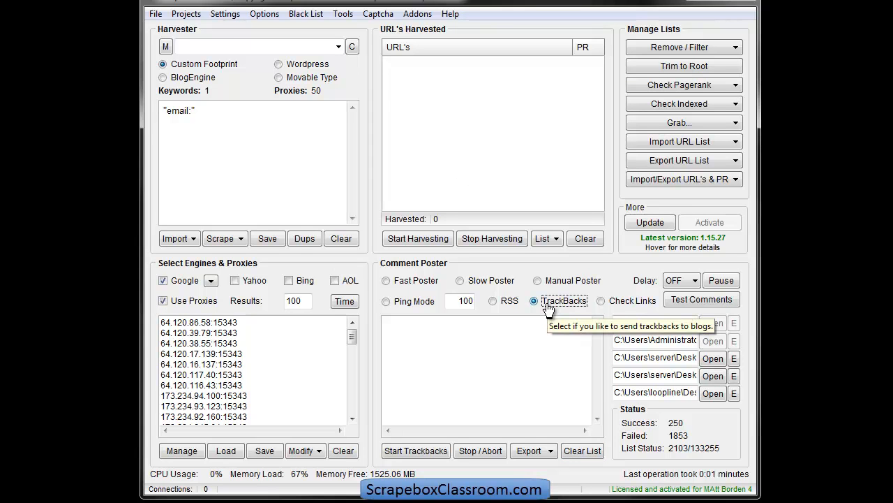
click(713, 377)
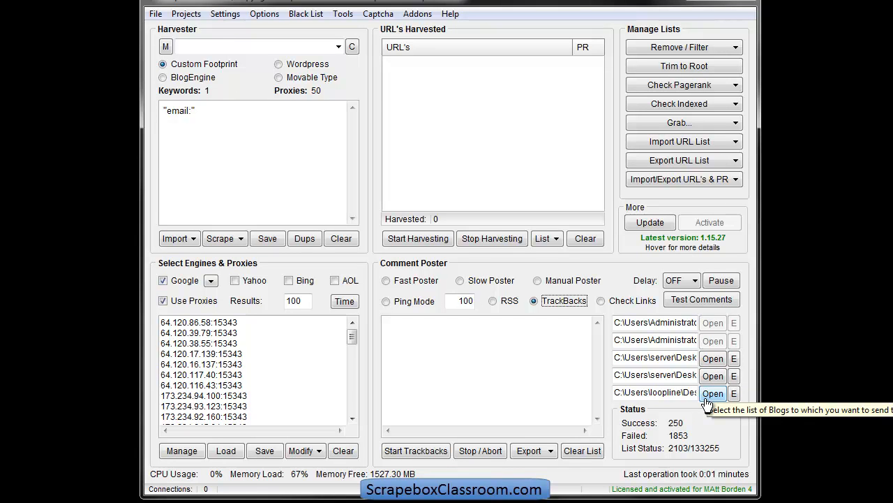
click(713, 359)
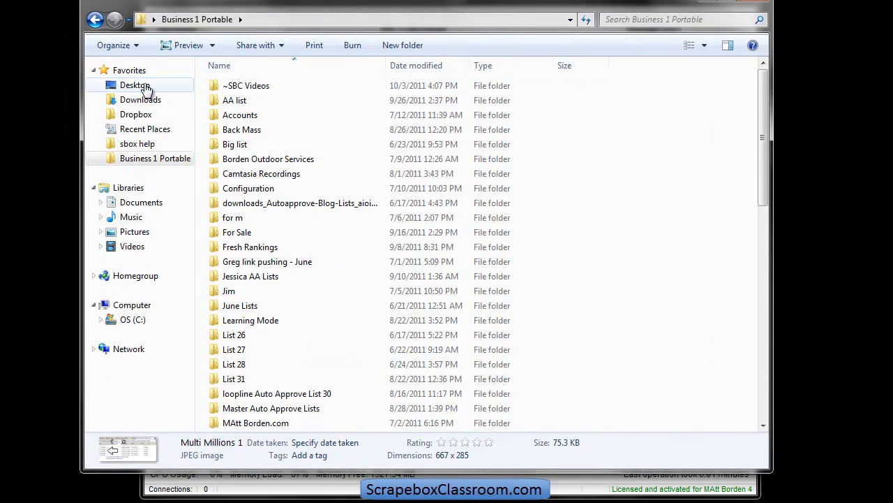
Step: Switch to the file browser and open the Trackbacks folder inside the desktop's scrapebox folder
click(143, 85)
click(449, 206)
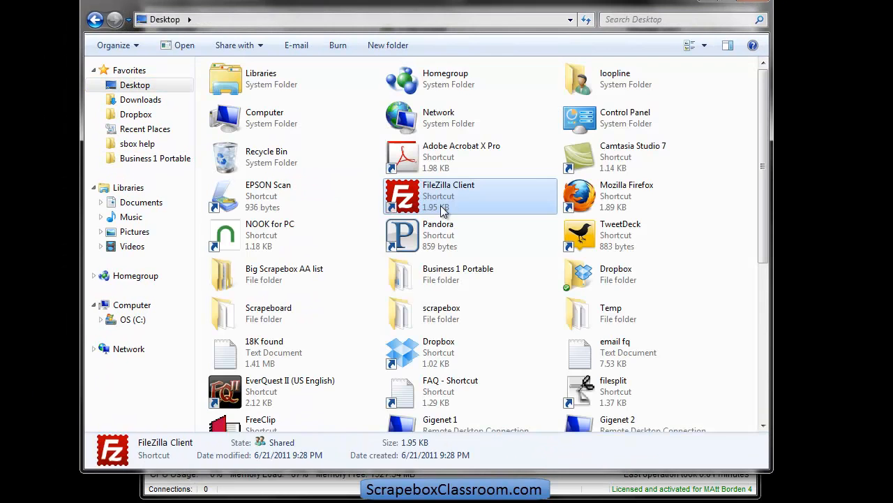
double_click(466, 317)
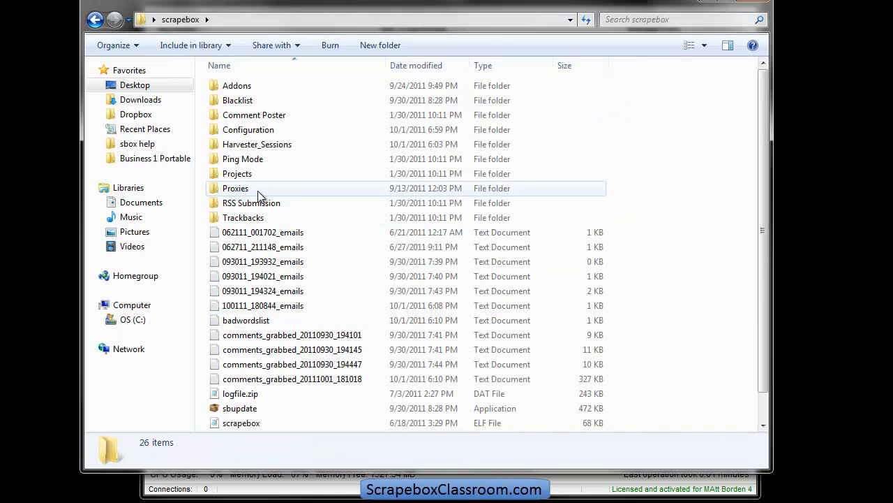
click(262, 219)
double_click(262, 220)
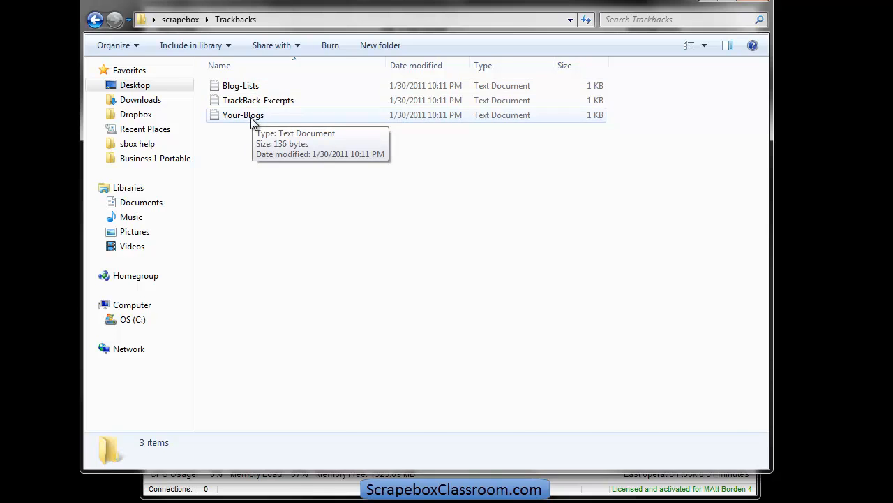
click(342, 492)
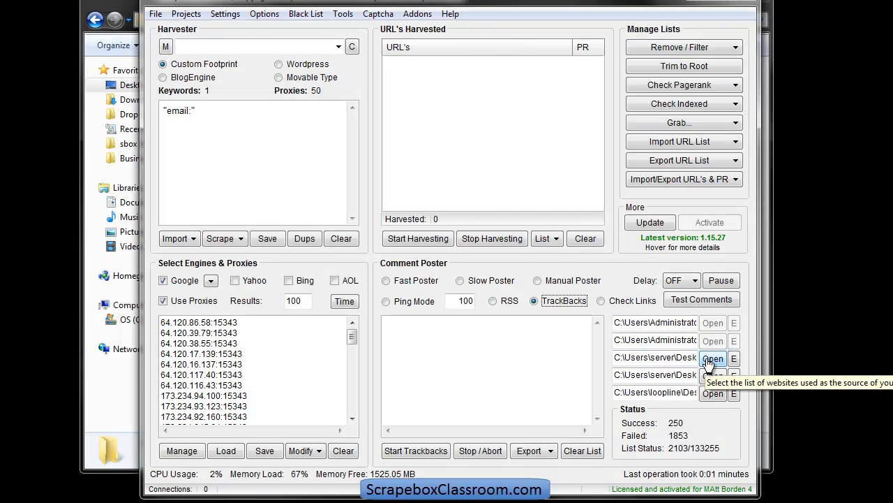
click(85, 171)
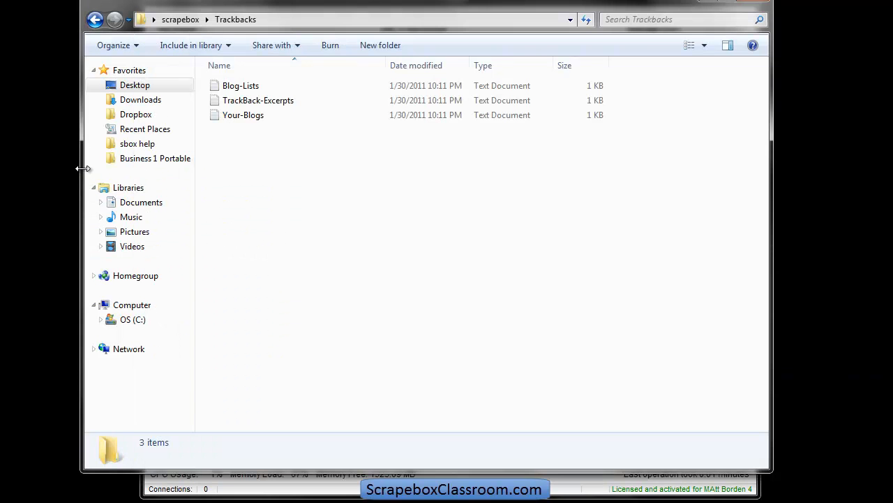
Step: Examine how titles and URLs are laid out in the Your-Blogs sample file, and close it
double_click(224, 115)
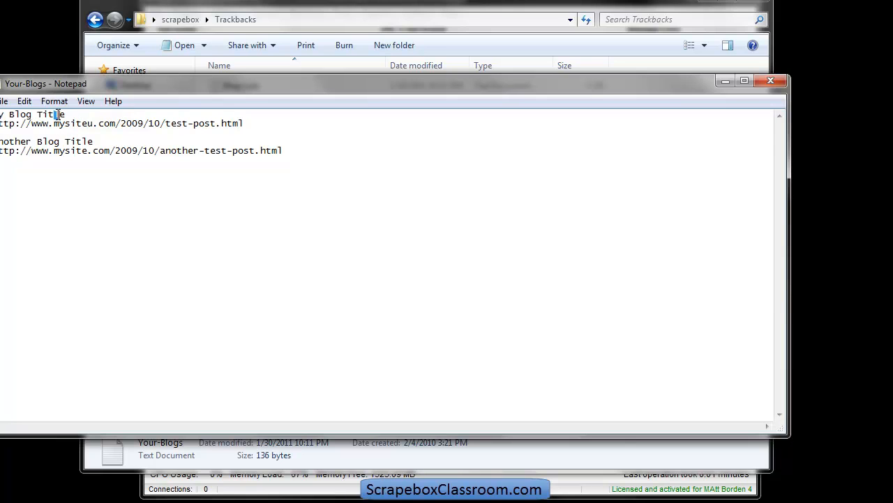
double_click(83, 124)
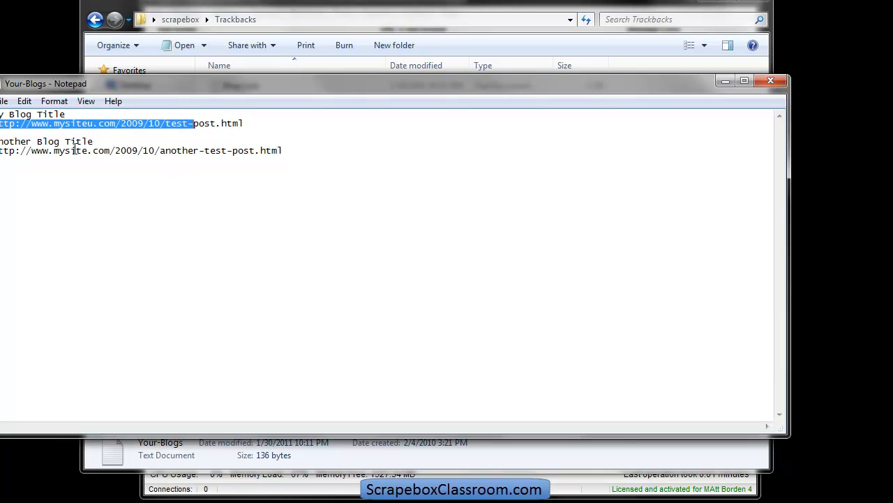
click(46, 115)
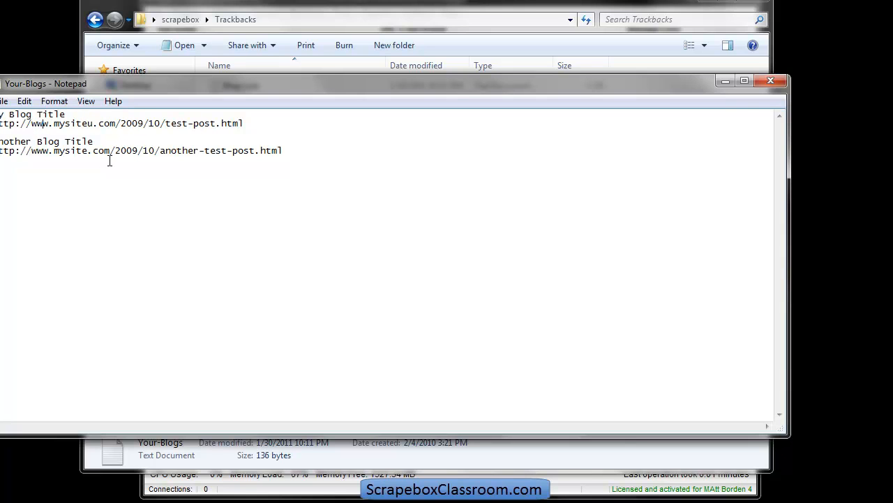
click(66, 143)
click(774, 80)
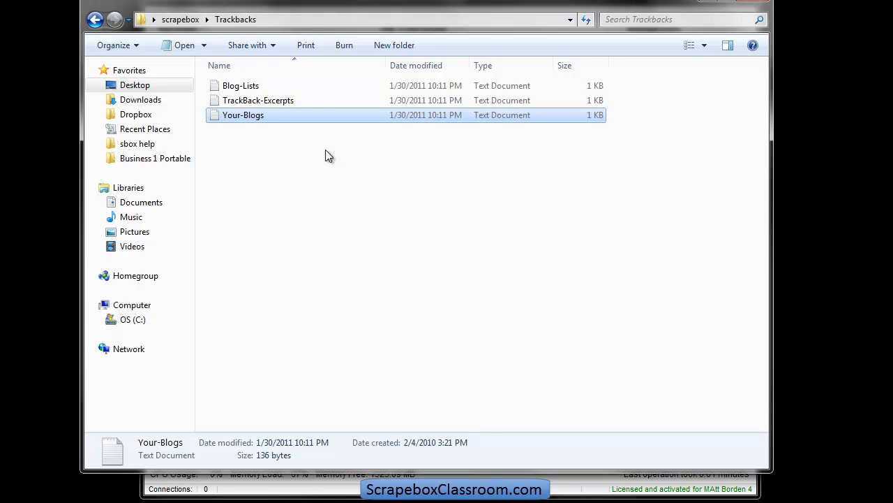
Step: Examine the title and excerpt format in the TrackBack-Excerpts sample file, including its spin syntax, and close it
double_click(270, 100)
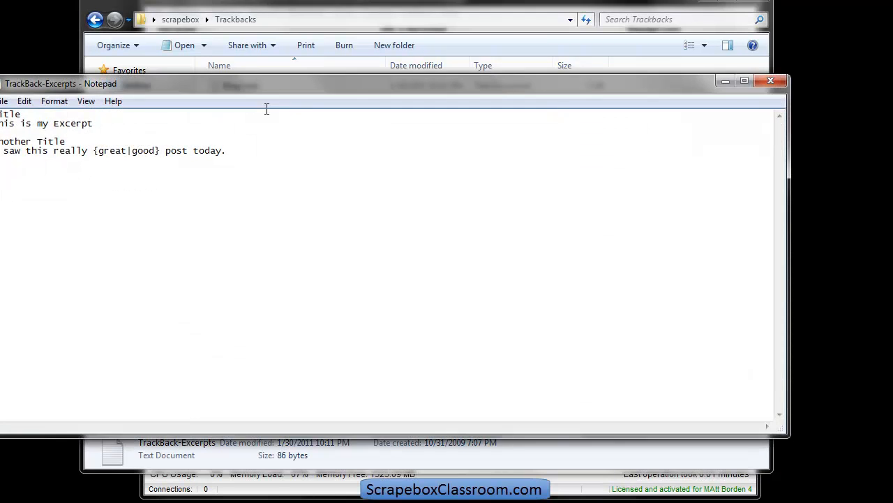
click(49, 112)
click(47, 123)
drag(42, 123, 45, 123)
double_click(42, 113)
drag(225, 149, 2, 151)
click(23, 141)
click(771, 83)
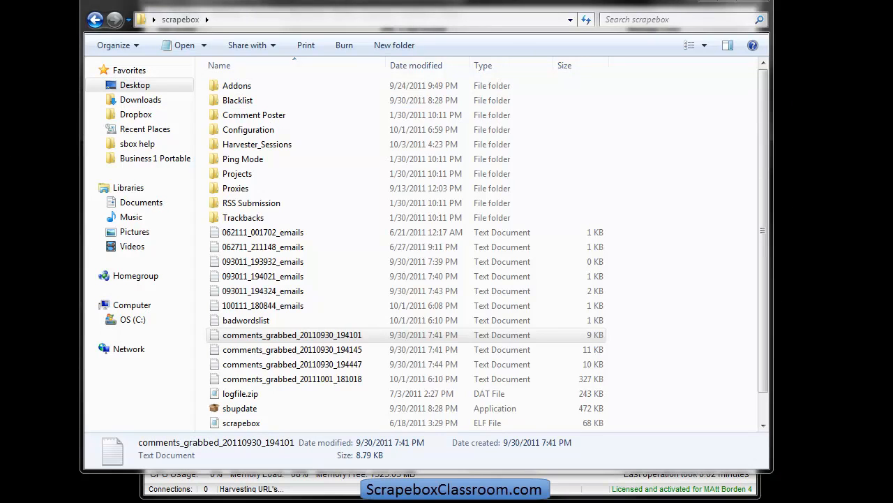
Step: View the Spin Text and Trackback Worksheet in Excel, and open the trackbacks folder under Business 1 Portable, ~SBC Videos
mouse_move(279, 496)
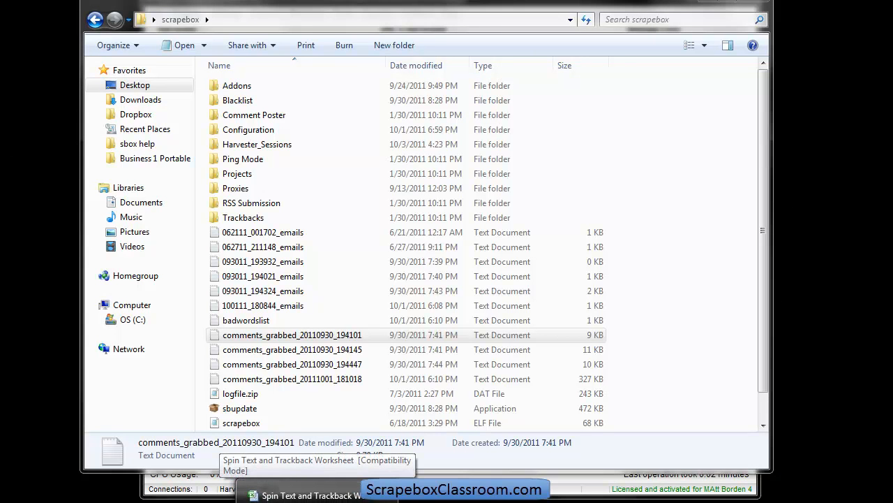
click(294, 496)
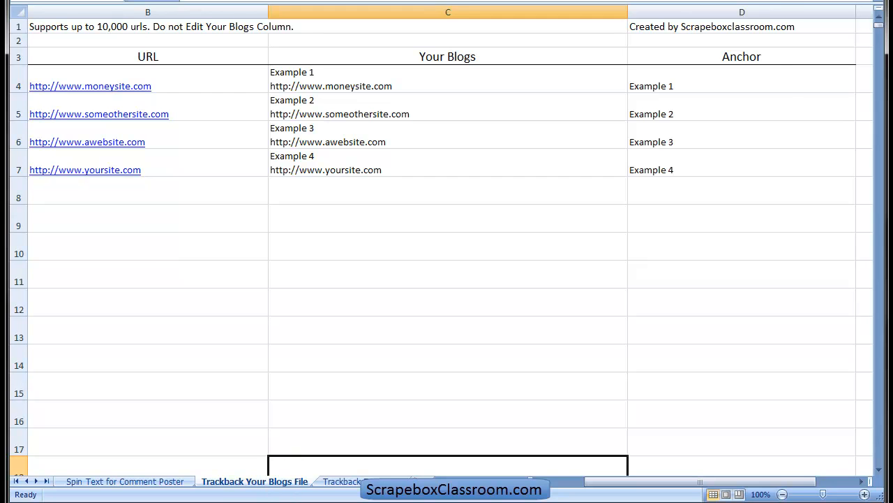
key(alt+Tab)
click(155, 159)
double_click(237, 85)
double_click(245, 100)
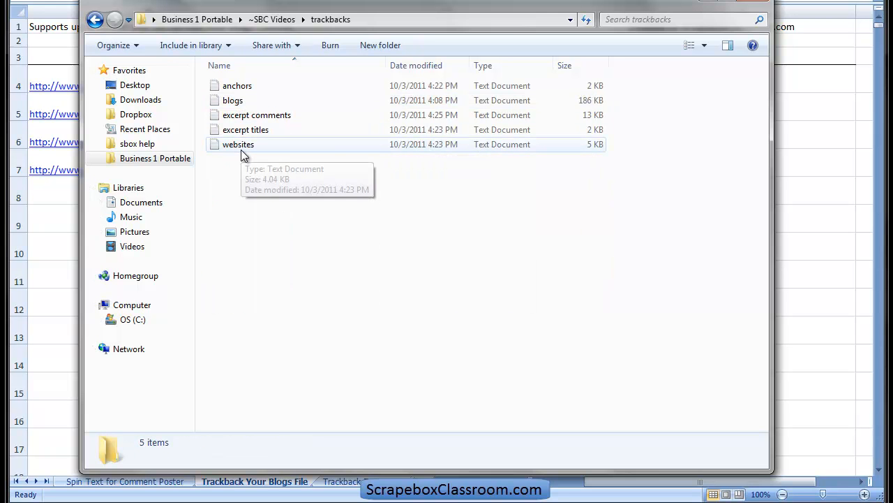
Step: Copy all entries of the anchors text file into the worksheet's Anchor column, starting at cell D4
double_click(235, 87)
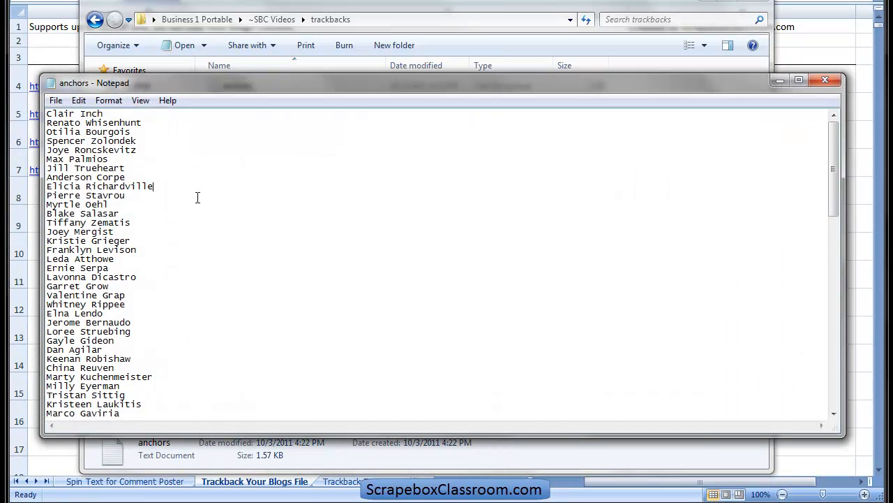
key(ctrl+a)
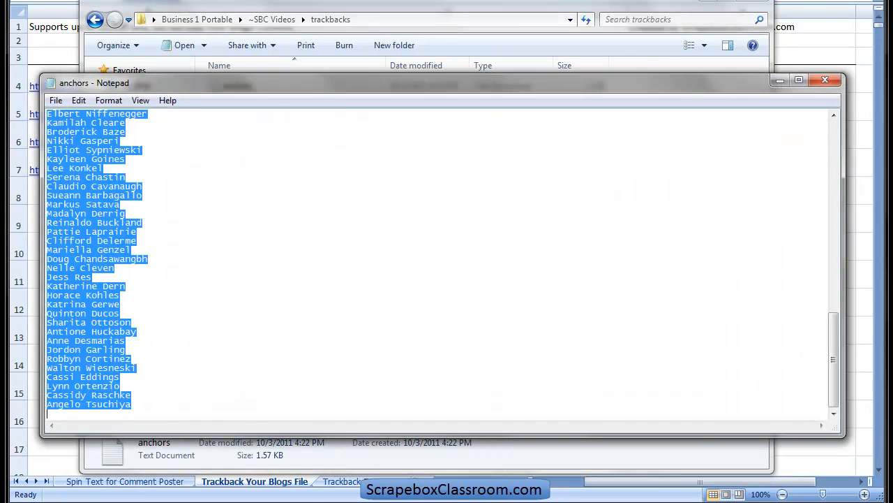
key(alt+Tab)
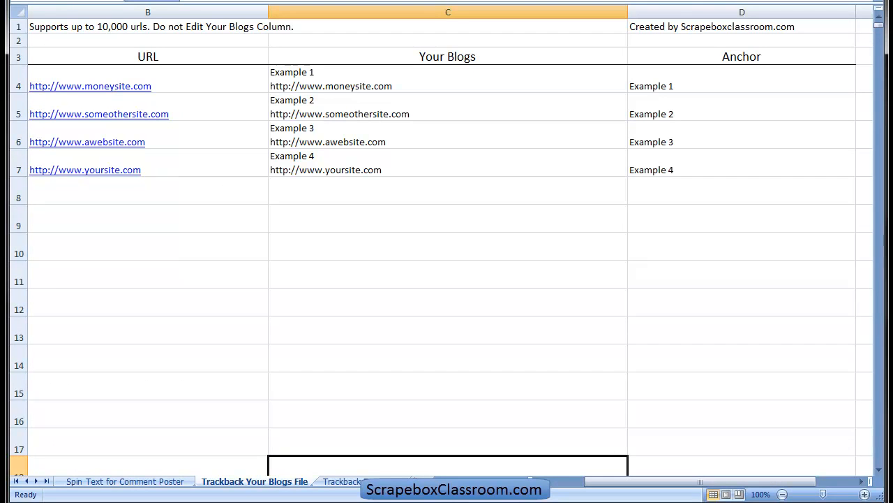
click(663, 84)
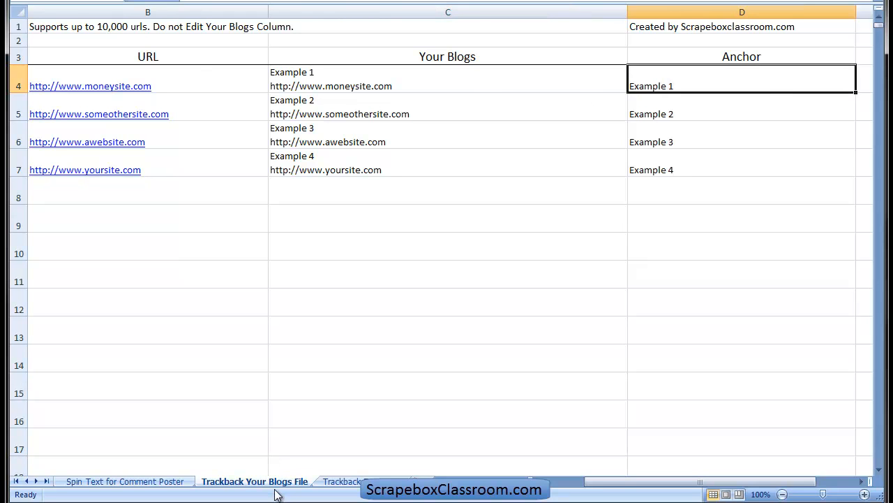
key(ctrl+v)
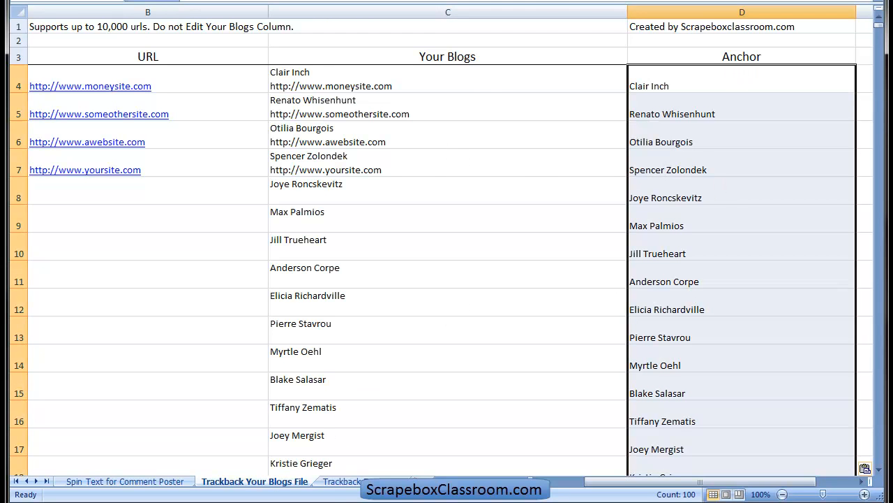
Step: Copy all URLs from the websites text file into the worksheet's URL column, starting at cell B4
key(alt+Tab)
key(alt+Tab)
key(alt+Tab)
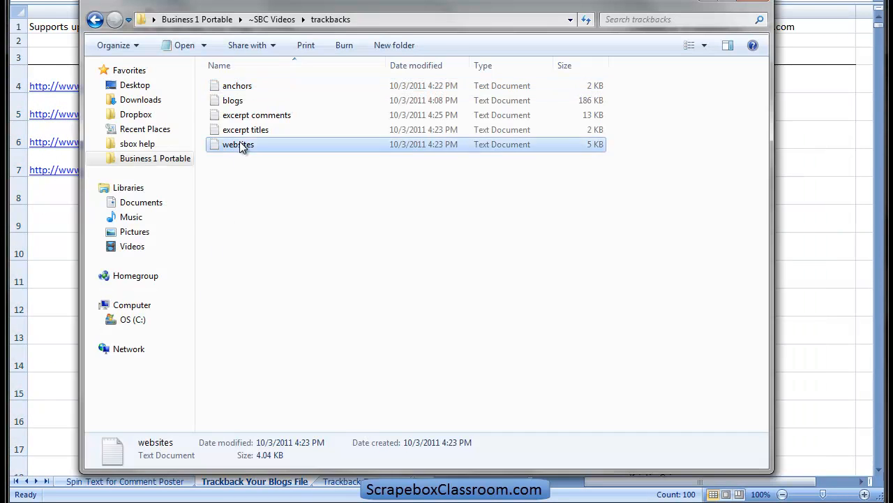
double_click(239, 152)
key(ctrl+a)
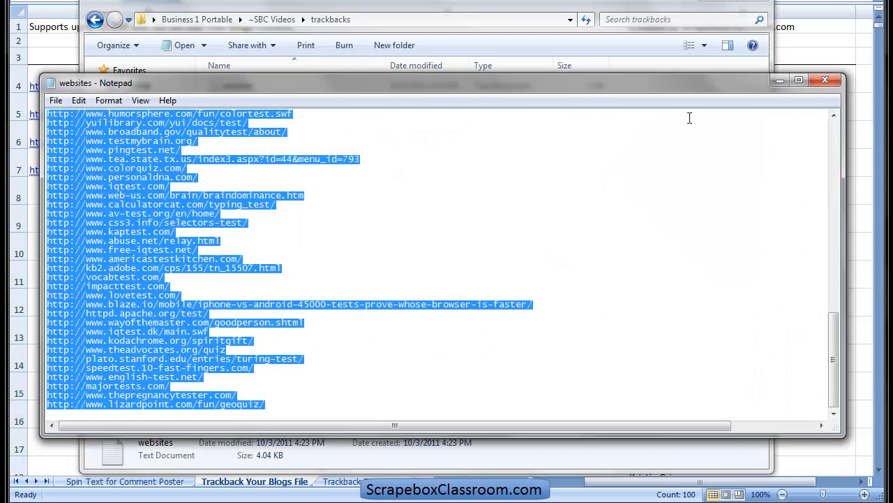
click(779, 84)
key(alt+Tab)
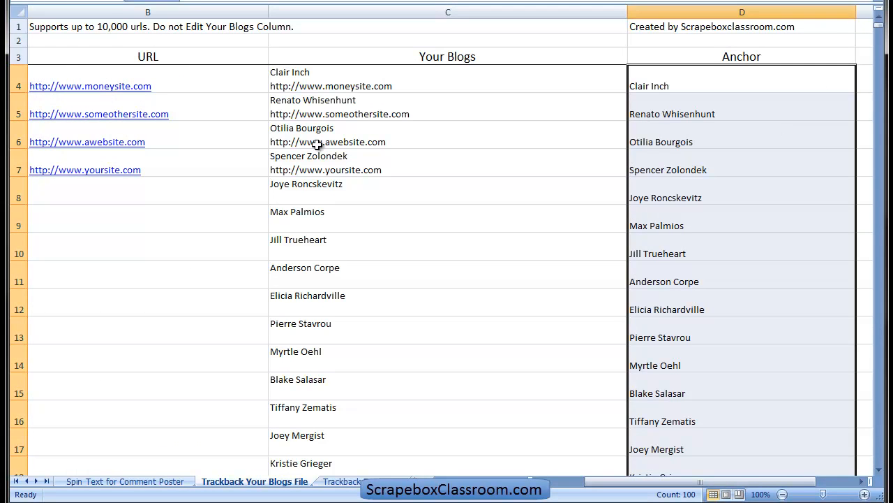
click(224, 81)
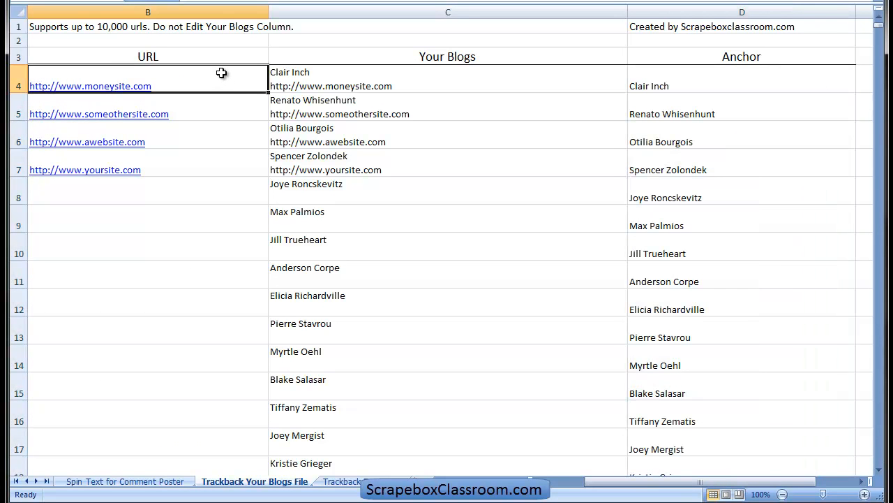
key(ctrl+v)
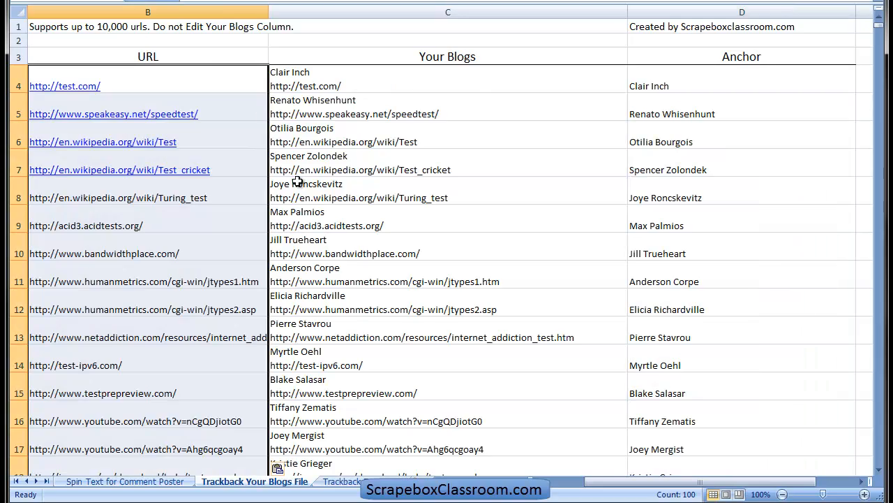
Step: Check that the Your Blogs column pairs each anchor with its URL down to the end of the list
scroll(192, 171, down, 11)
click(223, 115)
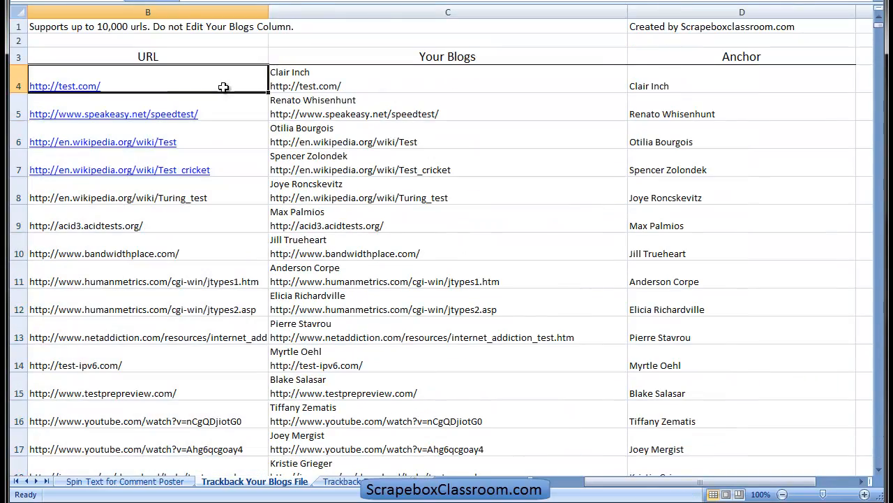
click(229, 170)
scroll(224, 171, down, 20)
scroll(223, 171, down, 16)
scroll(223, 169, up, 4)
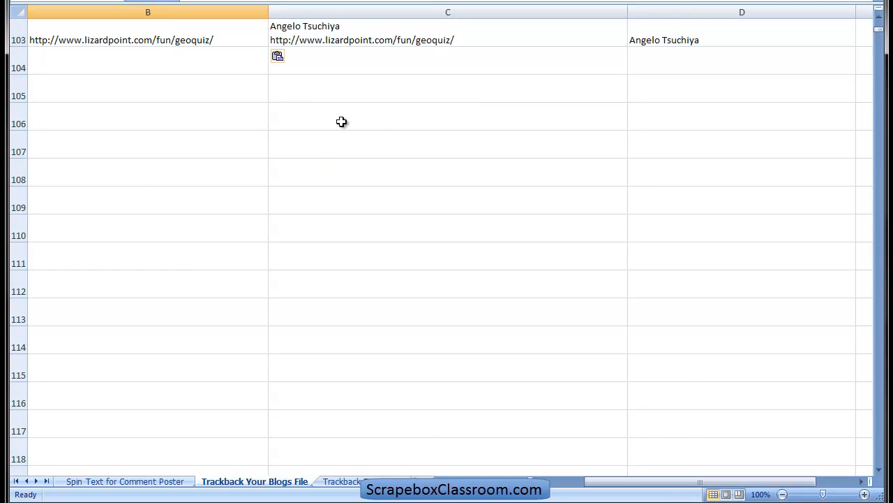
scroll(339, 121, up, 2)
scroll(430, 193, up, 20)
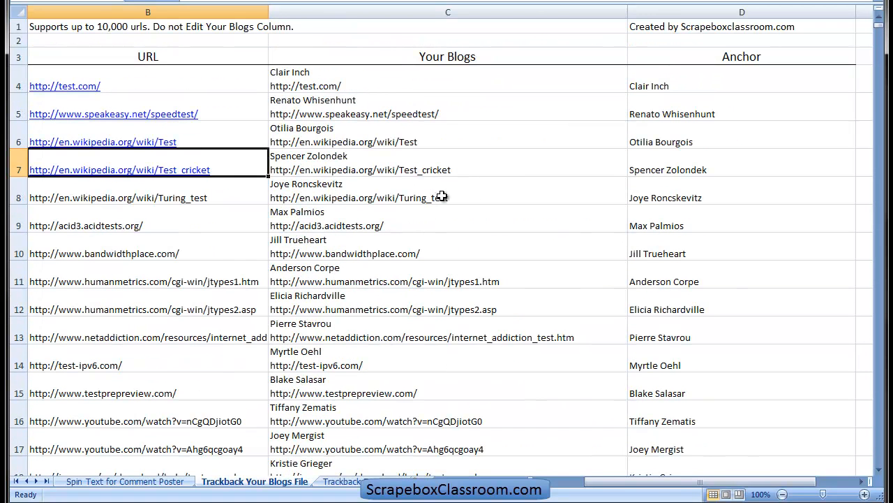
Step: Copy the filled Your Blogs column from cell C4 down and paste it into the ScrapeBox Text Editor
drag(419, 84, 365, 95)
right_click(365, 95)
click(370, 112)
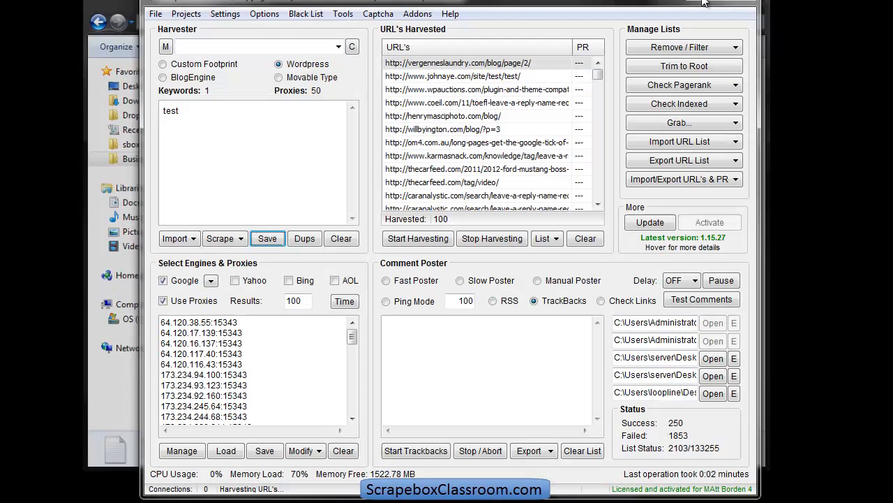
click(343, 14)
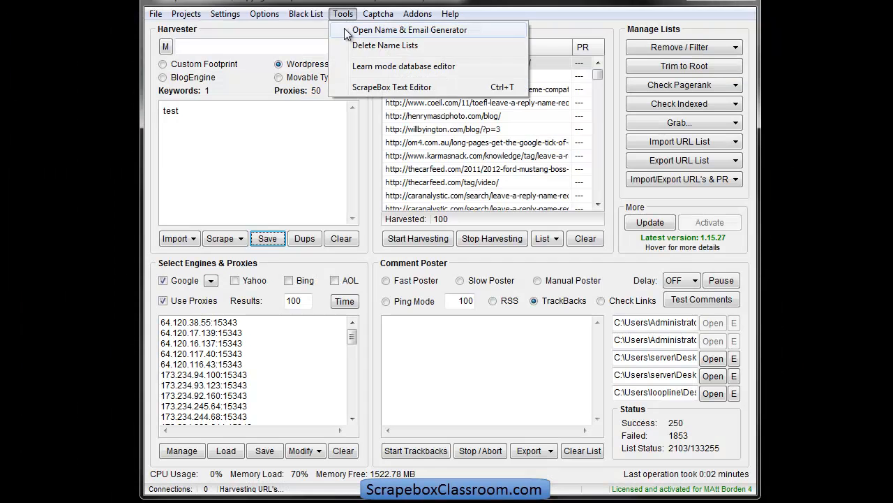
click(352, 87)
key(ctrl+v)
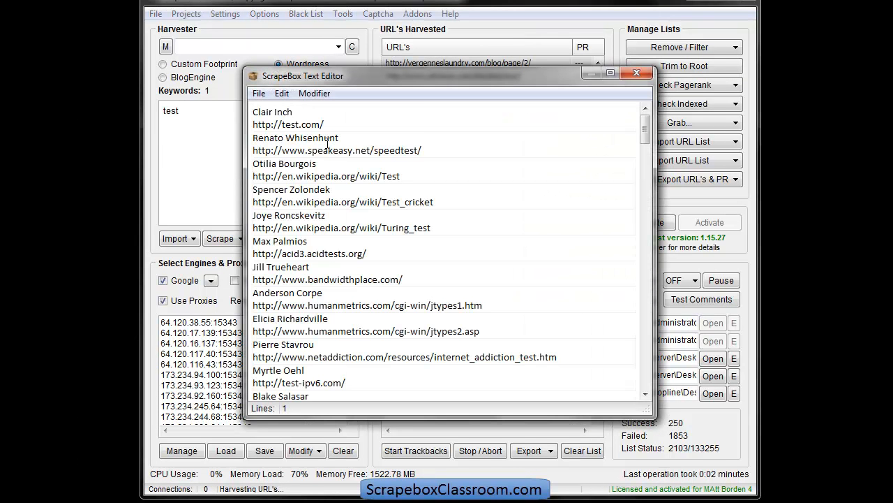
Step: Save the pasted text as "your blogs file" in the trackbacks folder and close the text editor
click(259, 93)
click(273, 146)
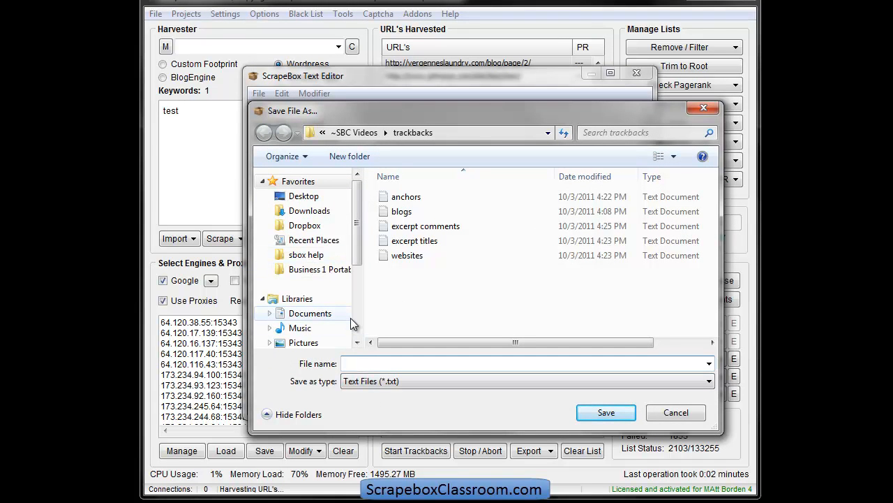
text(your blogs file)
key(Return)
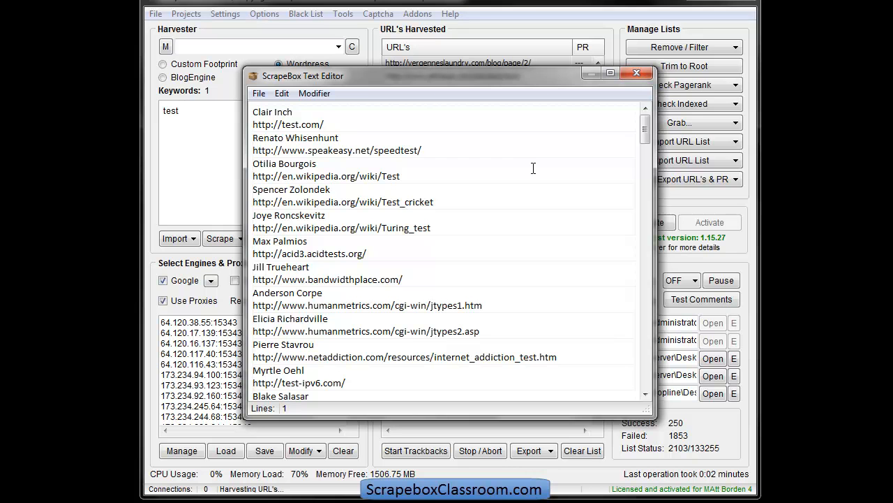
click(637, 73)
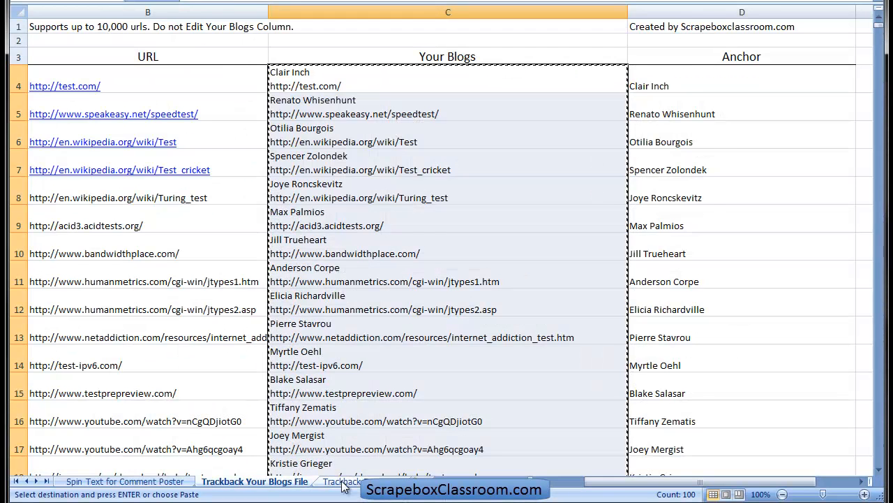
Step: Return to Excel, open the trackback excerpts worksheet and select the first Title cell, D4
click(340, 481)
click(201, 91)
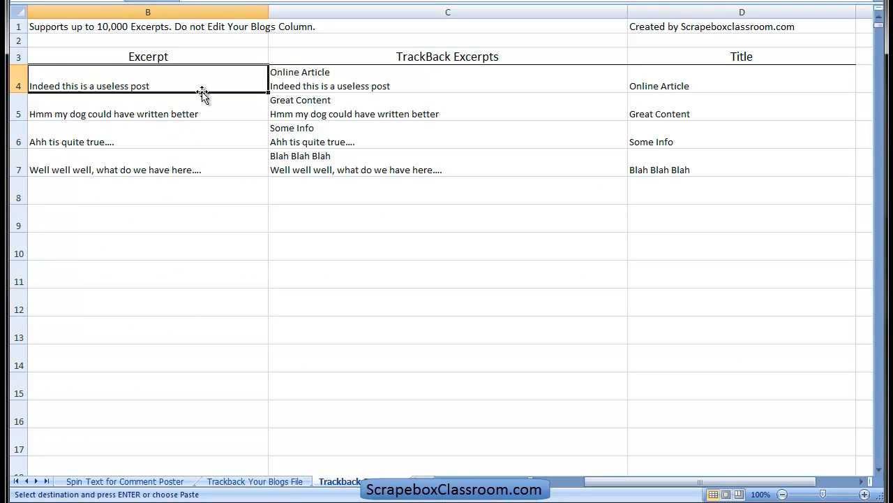
click(679, 98)
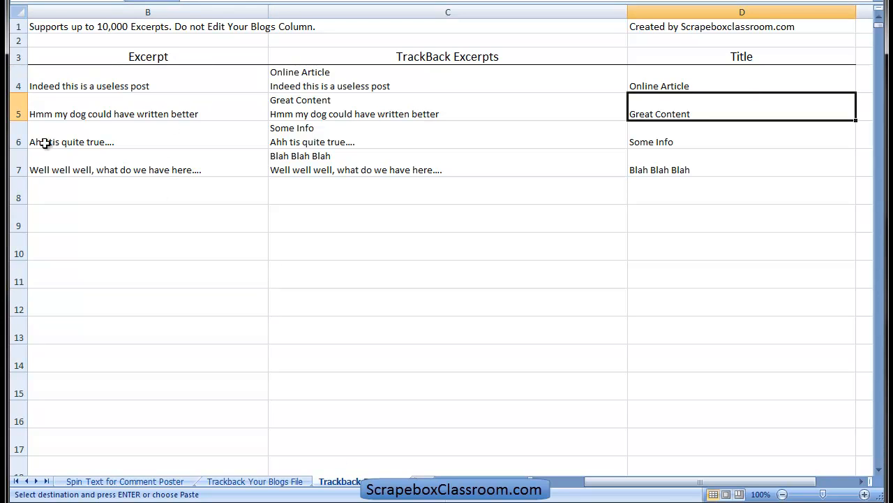
drag(133, 93, 182, 73)
click(179, 79)
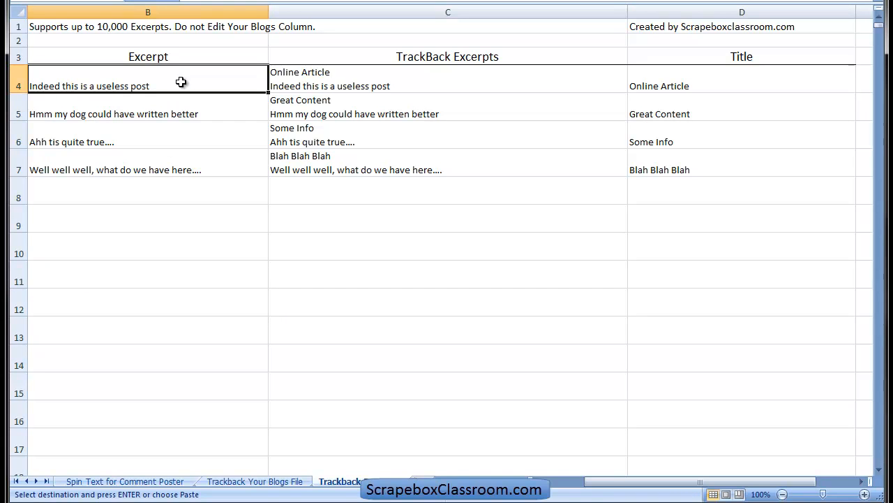
click(677, 72)
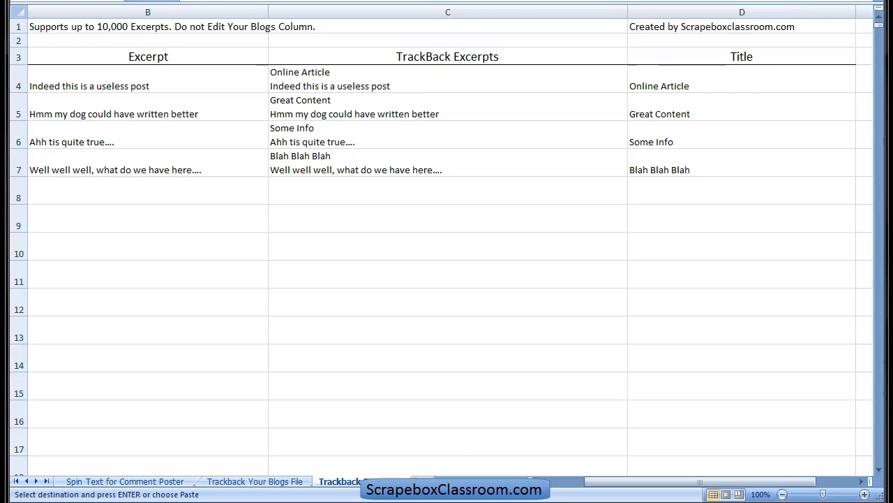
Step: Copy all entries of the excerpt titles text file into the Title column, starting at cell D4
key(alt+Tab)
double_click(241, 129)
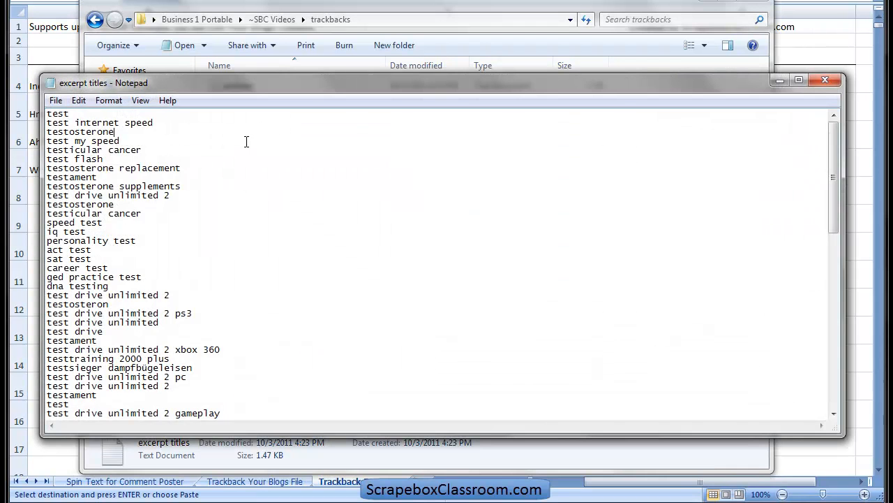
key(ctrl+a)
key(ctrl+c)
click(780, 81)
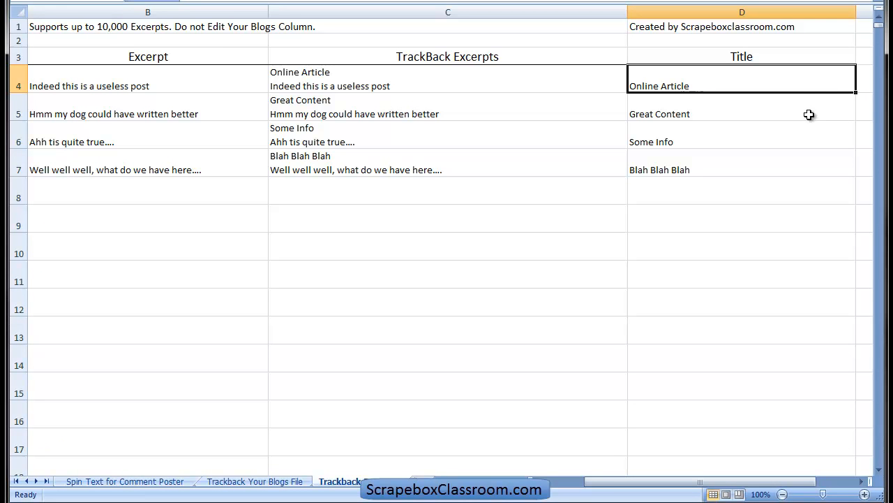
key(ctrl+v)
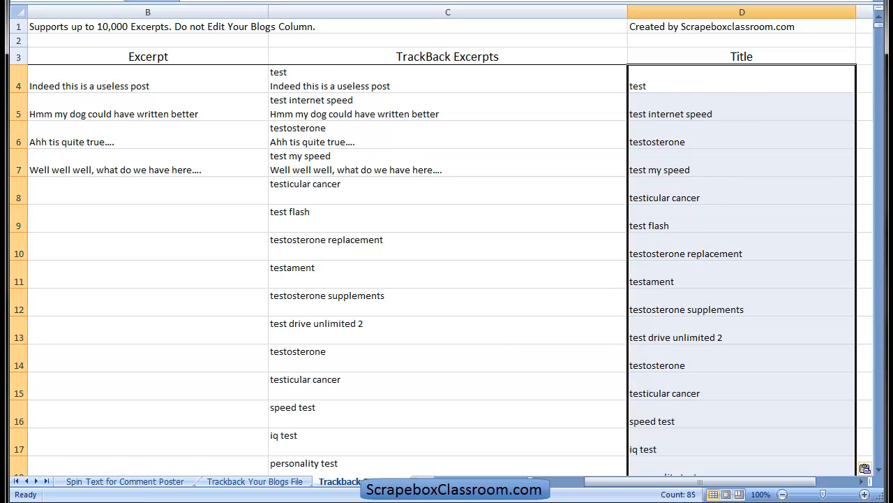
Step: Copy all entries of the excerpt comments text file into the Excerpt column, starting at cell B4
key(alt+Tab)
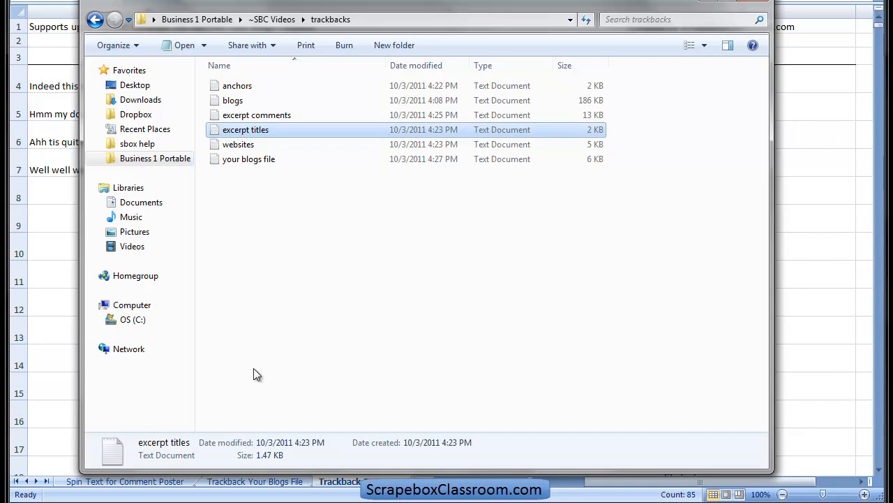
double_click(258, 119)
key(ctrl+a)
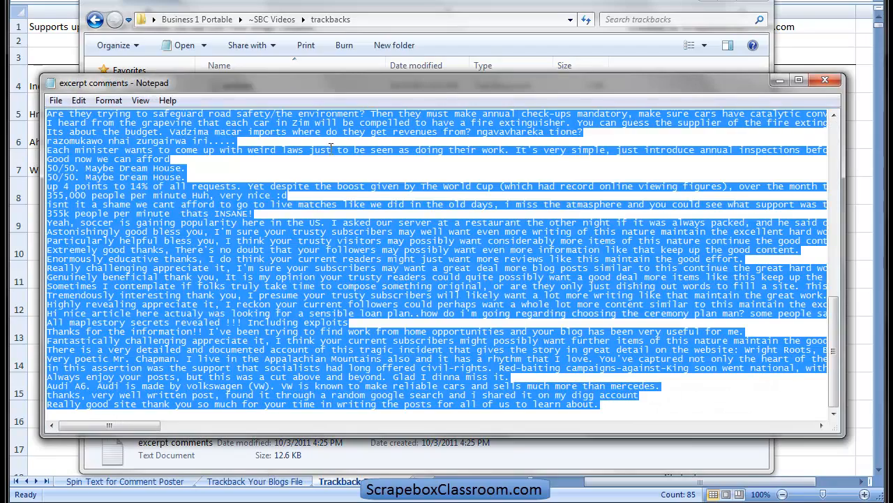
key(alt+Tab)
click(159, 84)
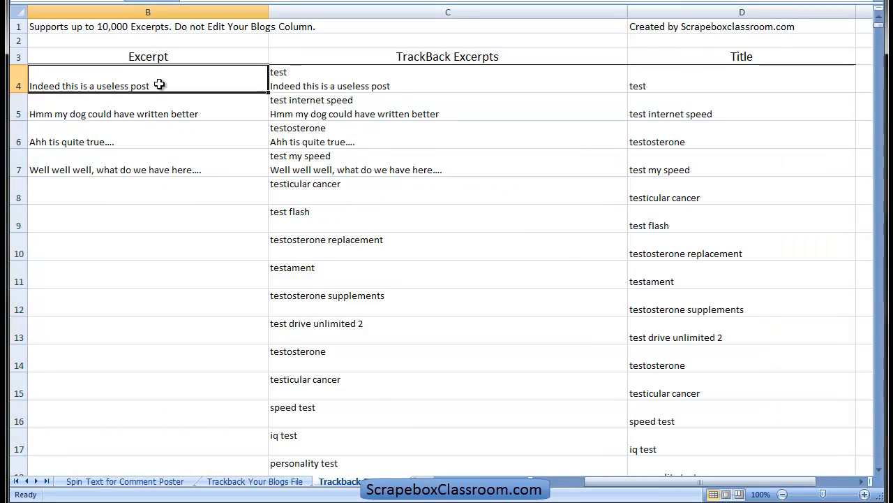
key(ctrl+v)
Step: Copy the TrackBack Excerpts column from the last row with both a title and an excerpt up to cell C4
scroll(265, 216, down, 20)
scroll(312, 225, down, 2)
scroll(312, 226, up, 3)
drag(365, 370, 370, 75)
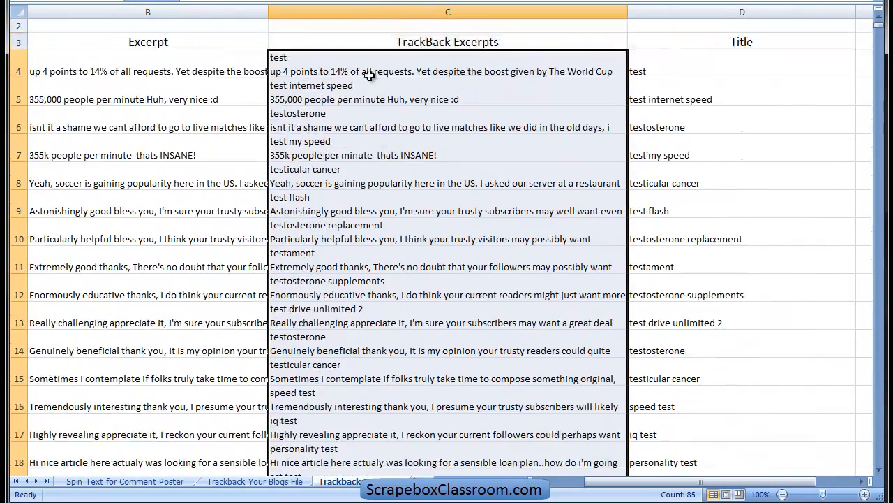
right_click(370, 75)
click(406, 95)
scroll(342, 415, down, 20)
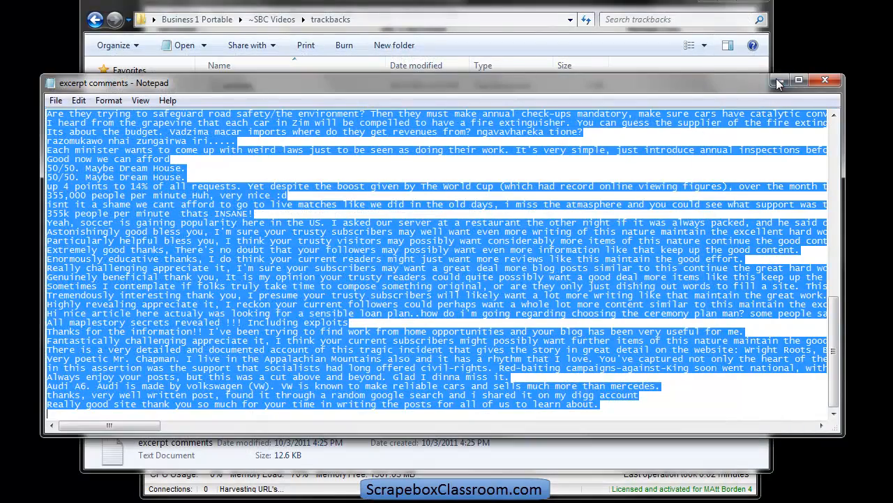
Step: Switch to ScrapeBox and replace all text in its Text Editor with the copied trackback excerpts
click(779, 81)
click(705, 6)
click(343, 13)
click(409, 88)
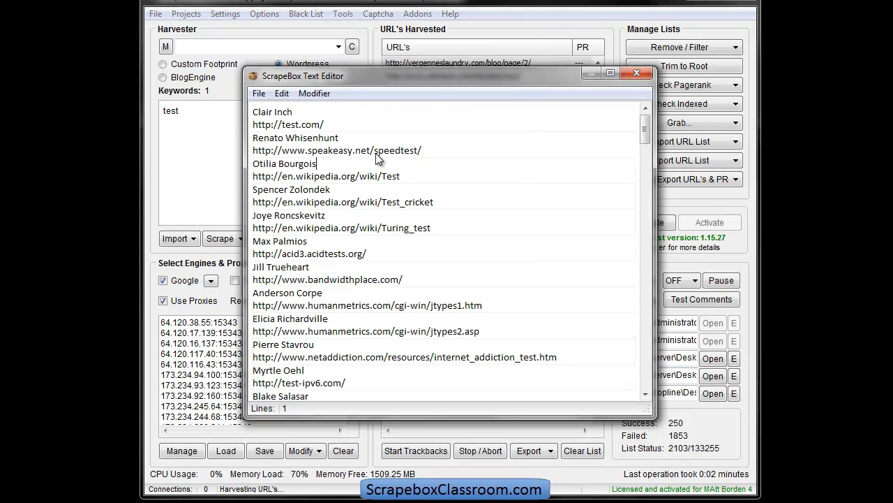
key(ctrl+a)
key(Delete)
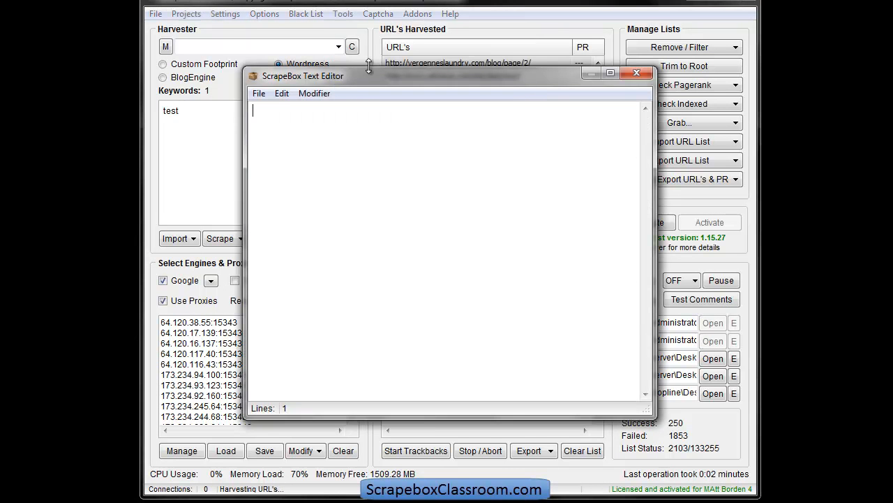
key(ctrl+v)
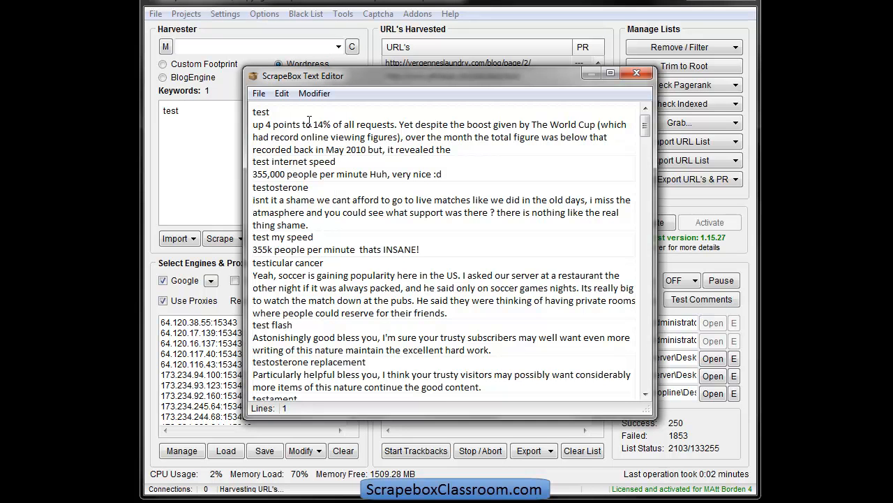
Step: Save the text as "Excerpts" in the trackbacks folder and close the text editor
click(258, 93)
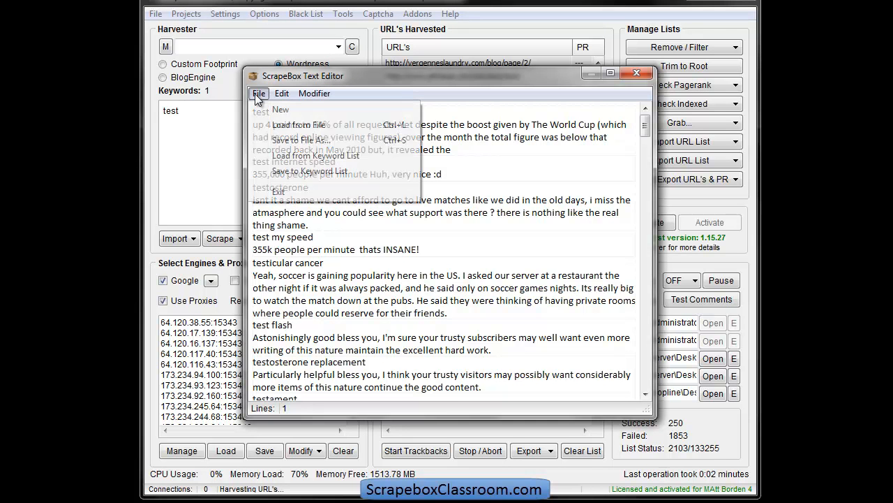
click(274, 143)
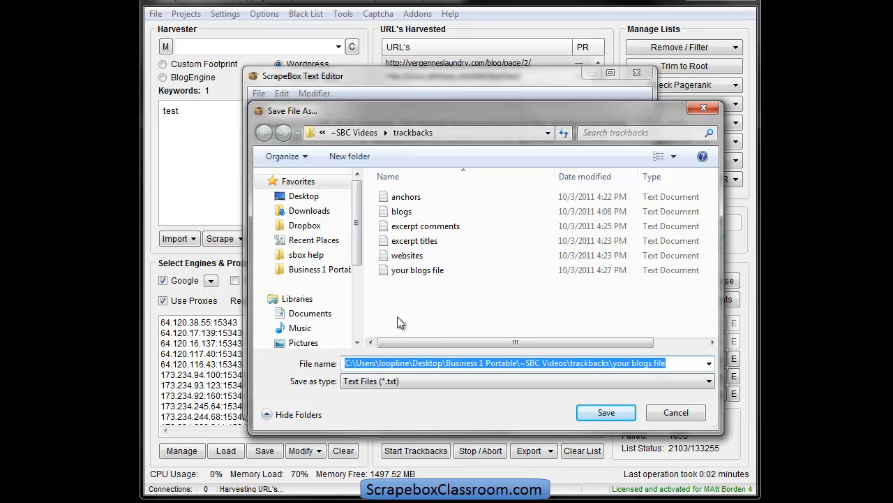
text(Excerpts)
key(Return)
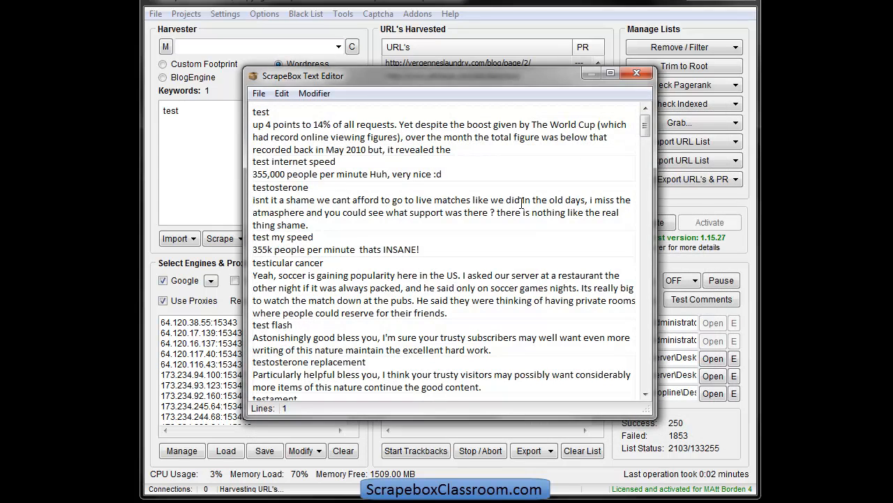
click(637, 73)
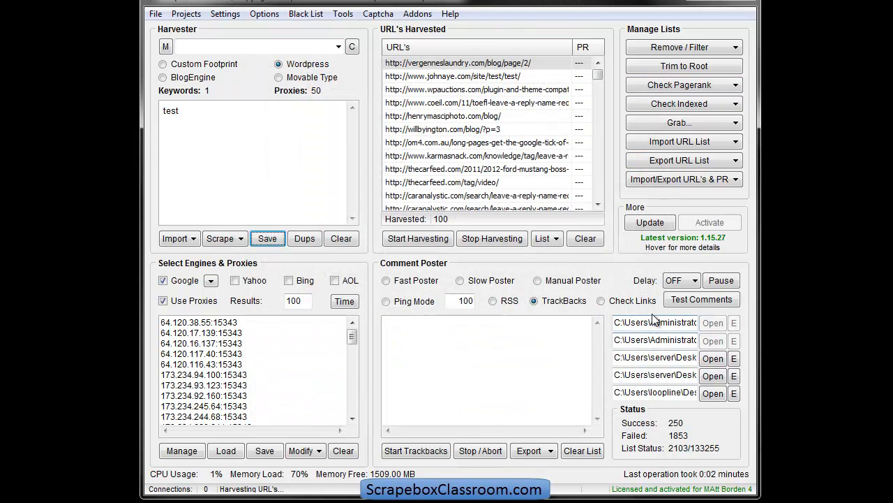
Step: Load "your blogs file", "Excerpts" and "blogs" as the trackback poster's your-blogs, excerpts and blogs lists
click(714, 359)
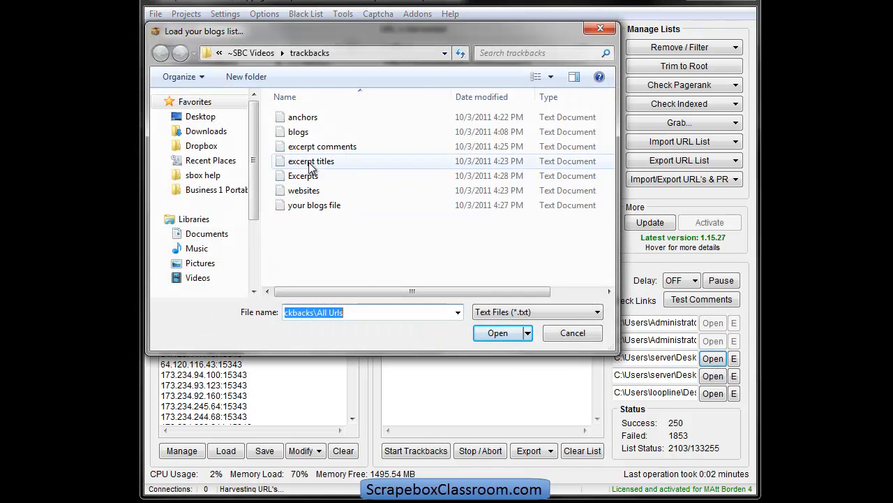
double_click(314, 206)
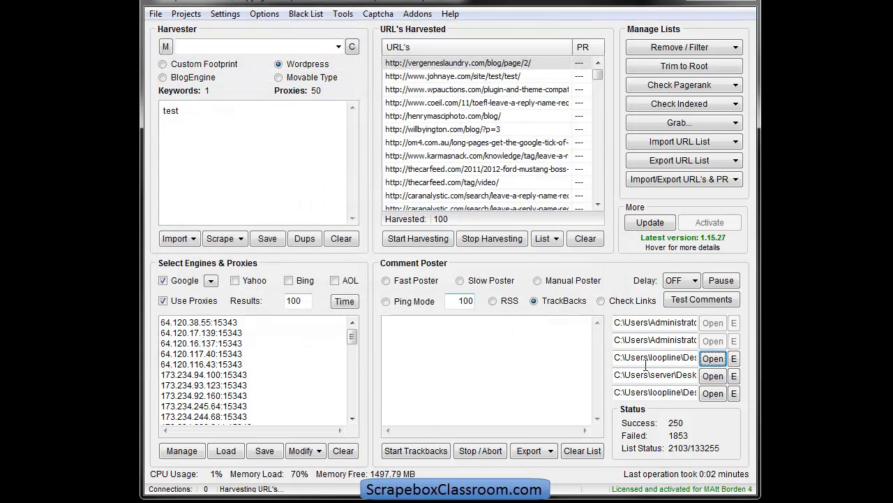
click(713, 376)
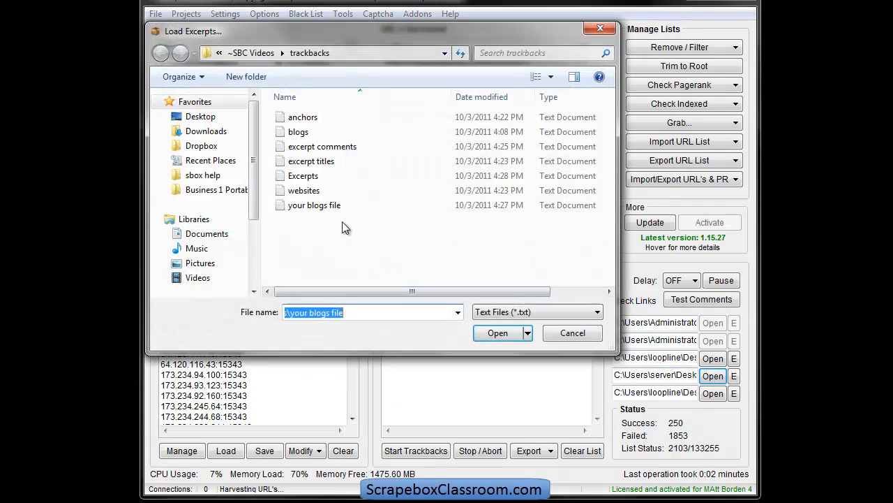
double_click(303, 175)
click(714, 393)
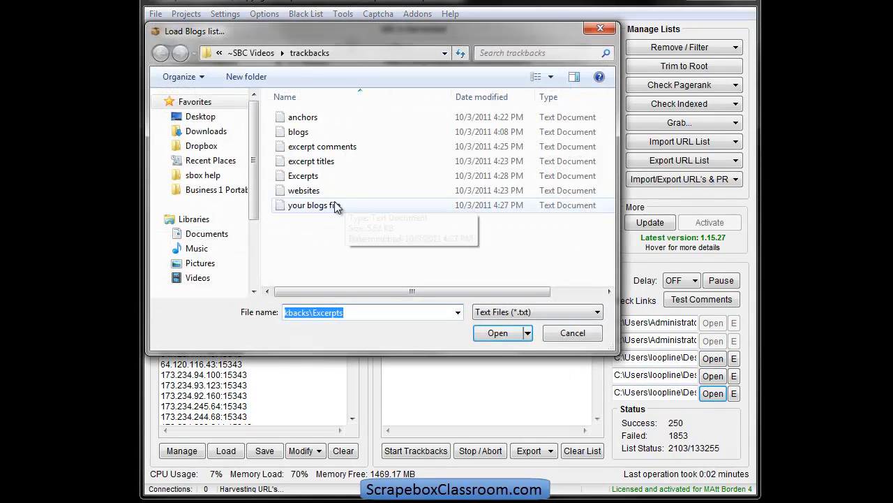
double_click(296, 132)
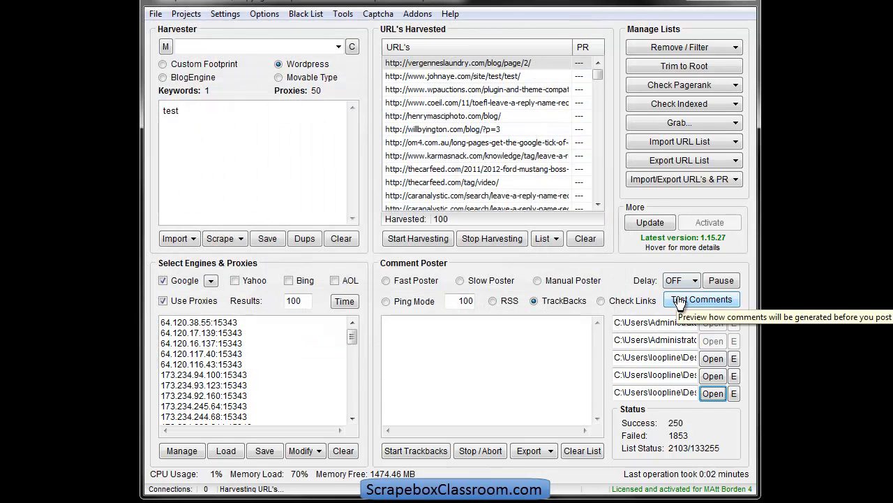
Step: Preview the generated trackback comments, spinning repeatedly to check the blog name, URL, title and excerpt combinations, and close the preview
click(701, 299)
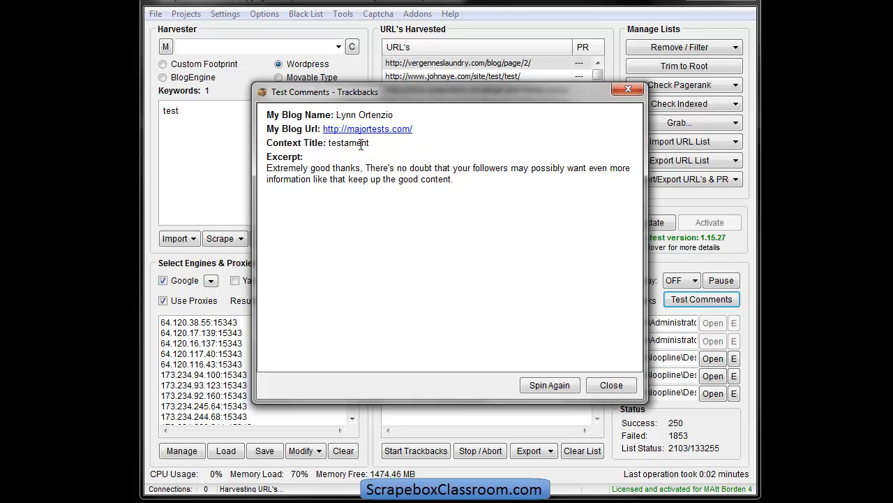
click(549, 388)
click(548, 387)
click(548, 387)
click(549, 388)
click(549, 387)
click(549, 387)
click(549, 387)
click(549, 388)
click(548, 387)
click(548, 387)
click(549, 387)
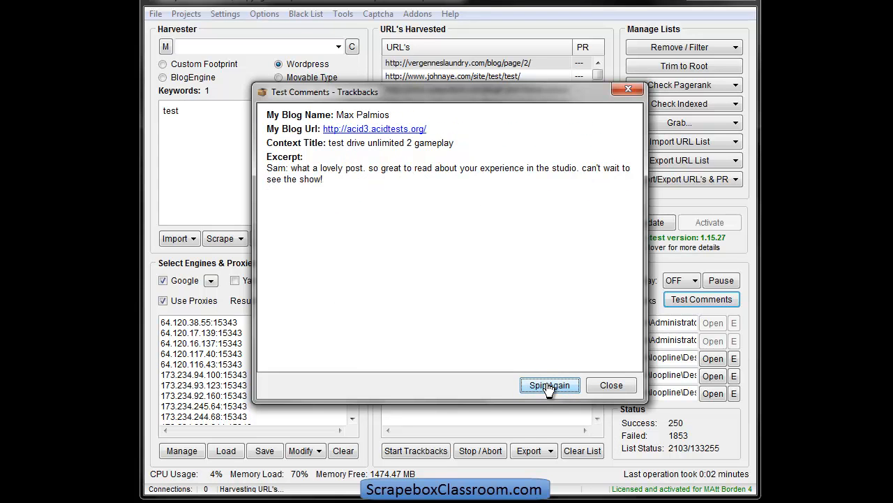
click(628, 386)
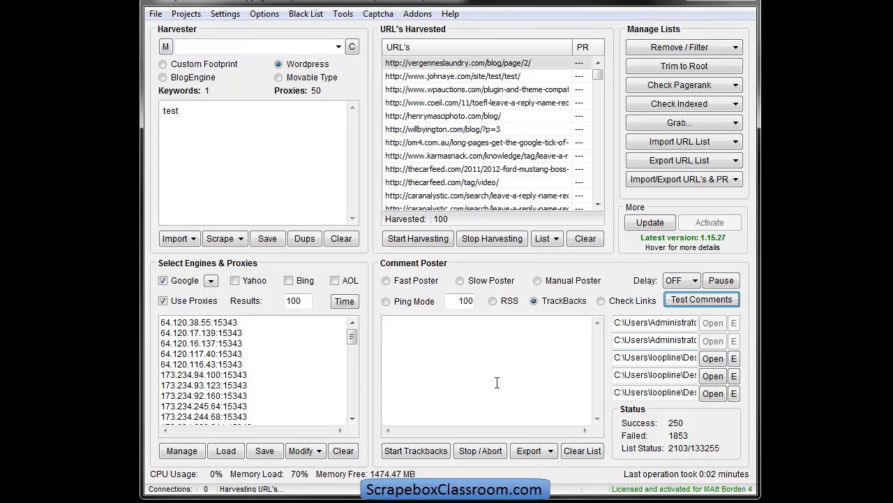
Step: Start sending the trackbacks and stop the run before the whole list is processed
click(433, 451)
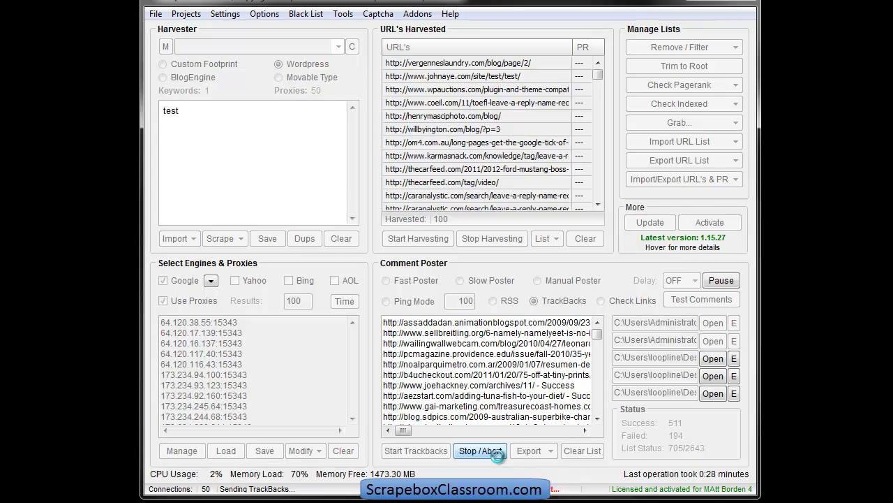
click(497, 452)
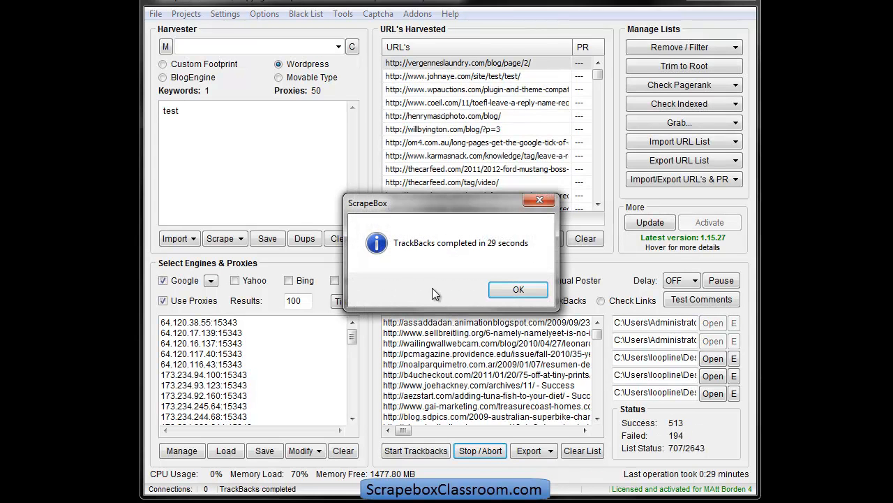
Step: Dismiss the completion message and review the trackback run's export options and its per-URL success and failure results
click(515, 290)
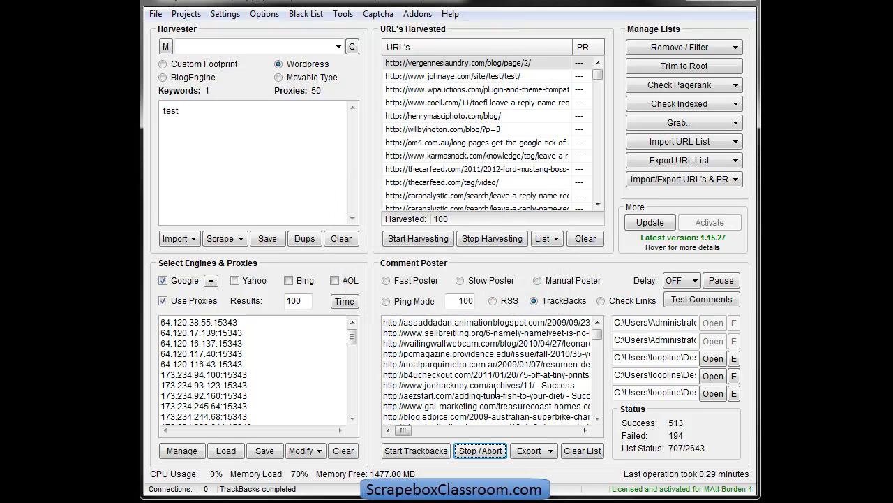
click(542, 450)
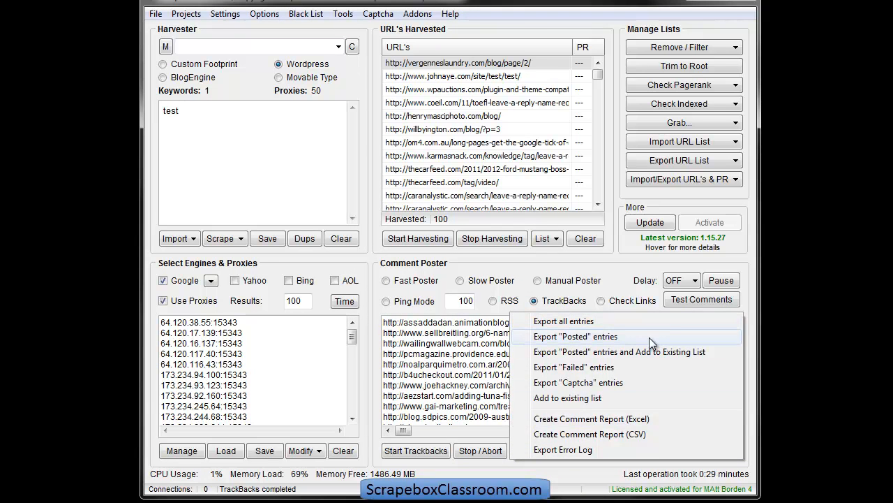
click(690, 432)
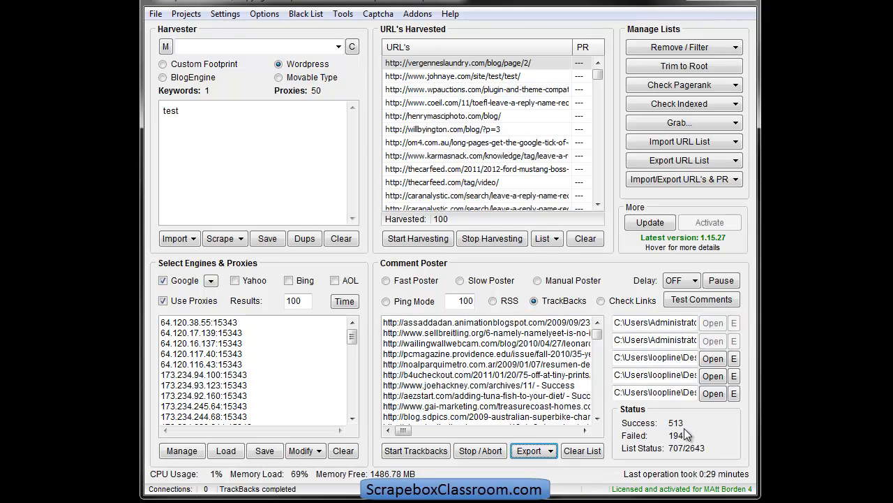
click(542, 450)
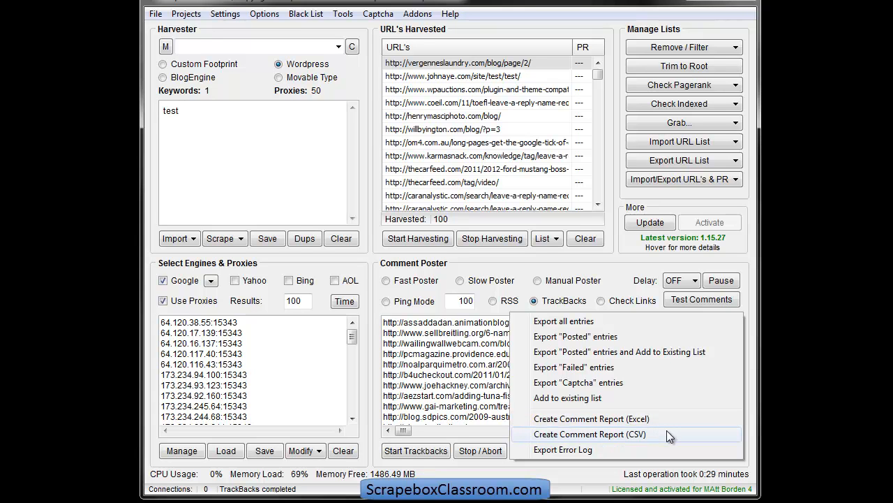
click(635, 473)
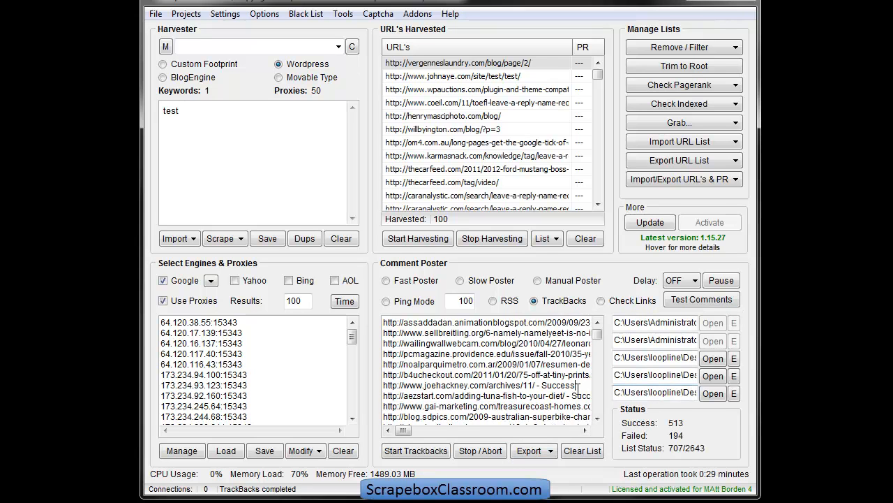
mouse_move(417, 433)
mouse_down()
mouse_move(429, 428)
mouse_move(419, 429)
mouse_up()
scroll(473, 353, down, 5)
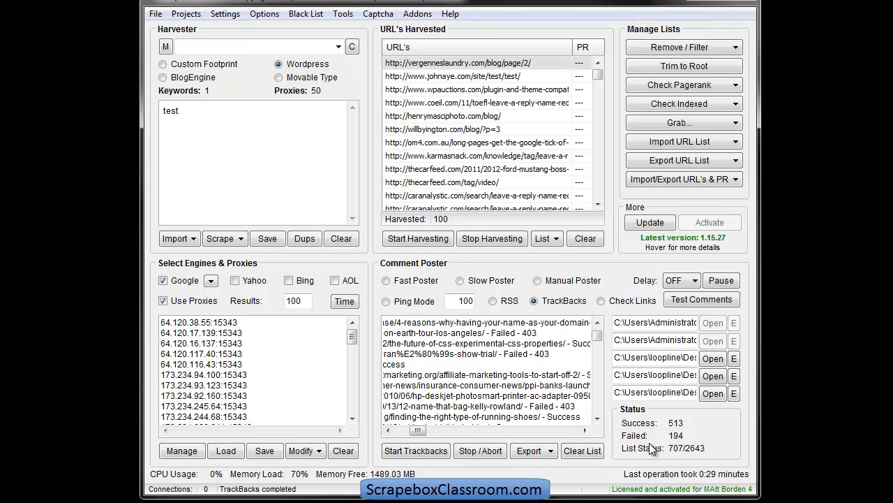